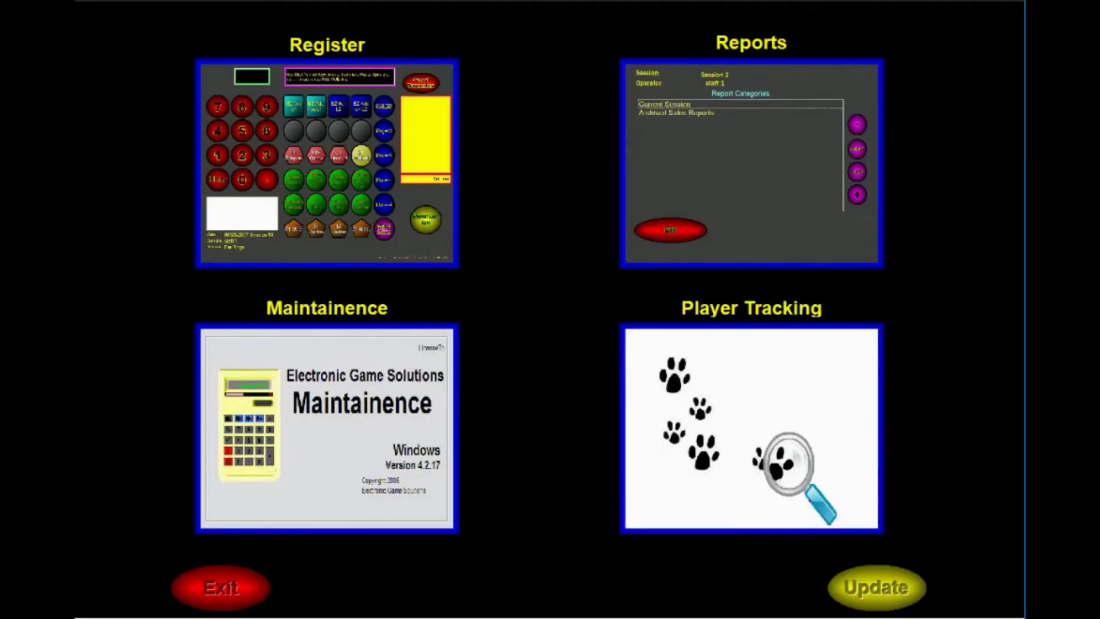
- Open the Maintenance module from the Electronic Game Solutions launcher
left_click(400, 454)
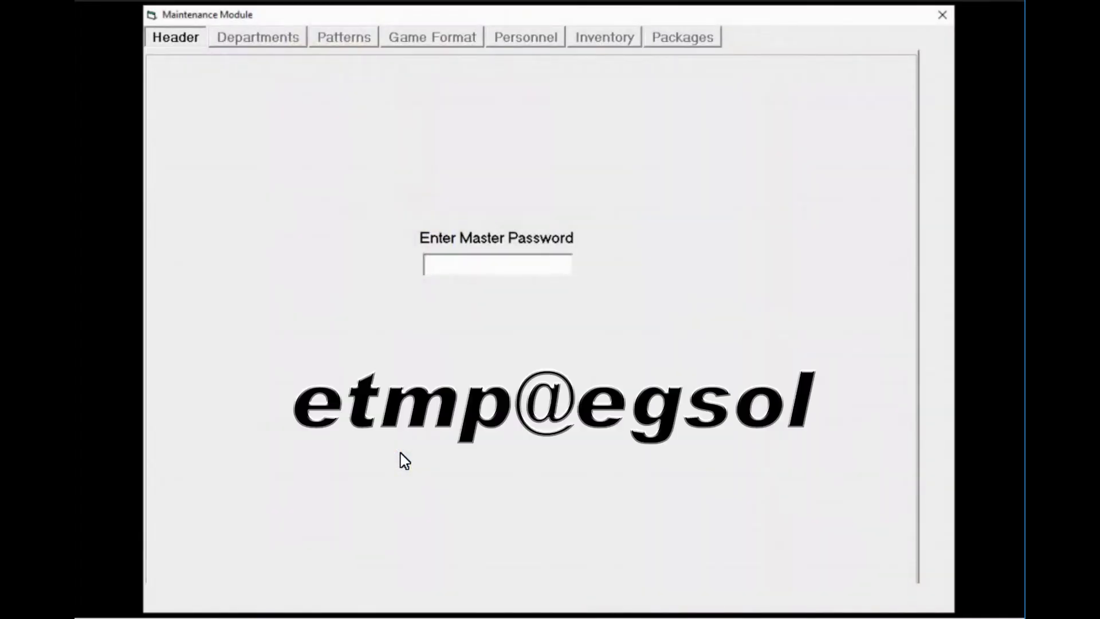
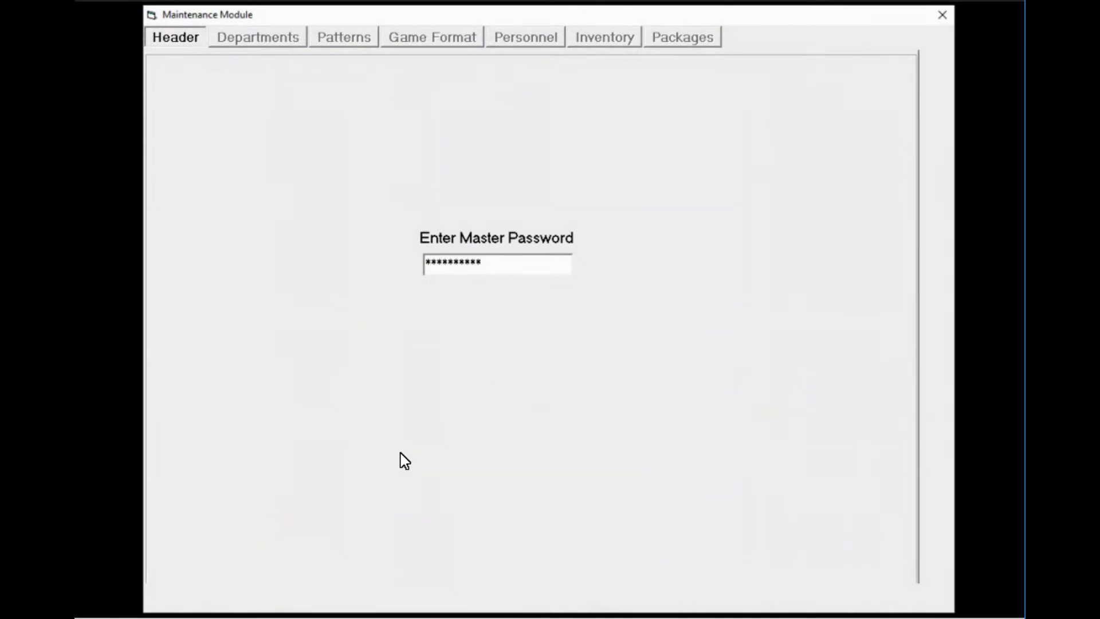
- Enter the master password, then load the Bordertown session with its organization password
key("Return")
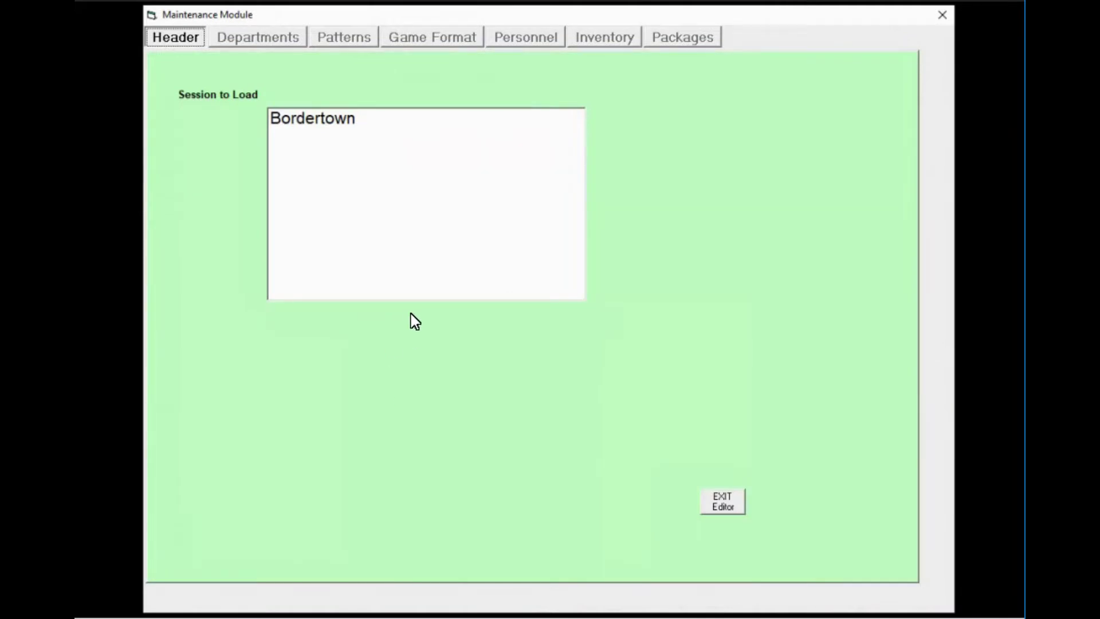
left_click(351, 109)
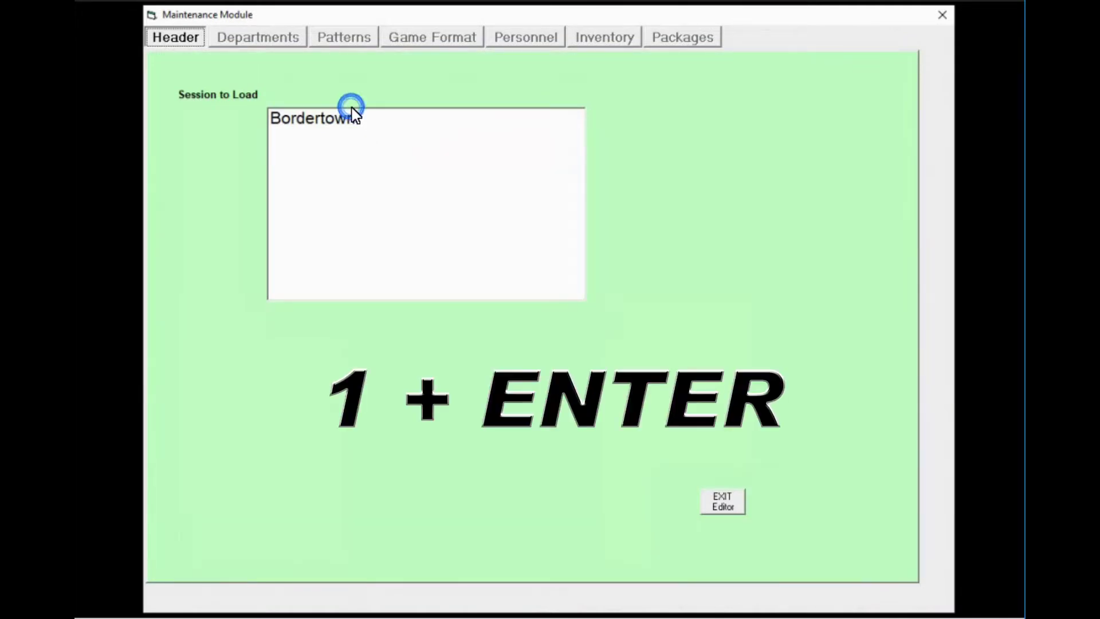
left_click(350, 119)
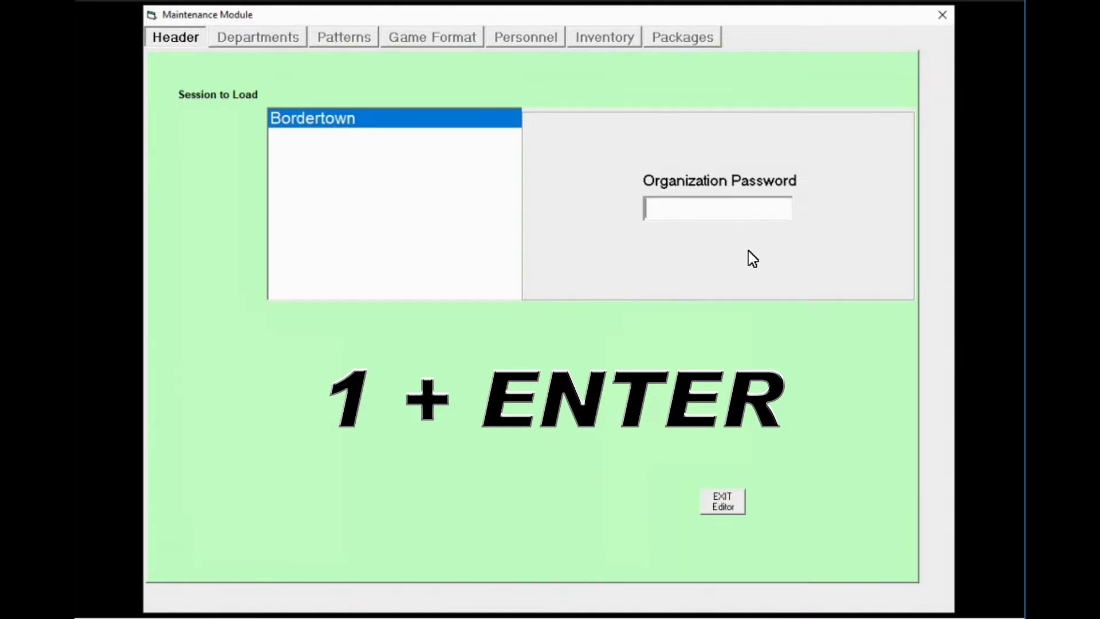
left_click(722, 201)
type("1")
key("Return")
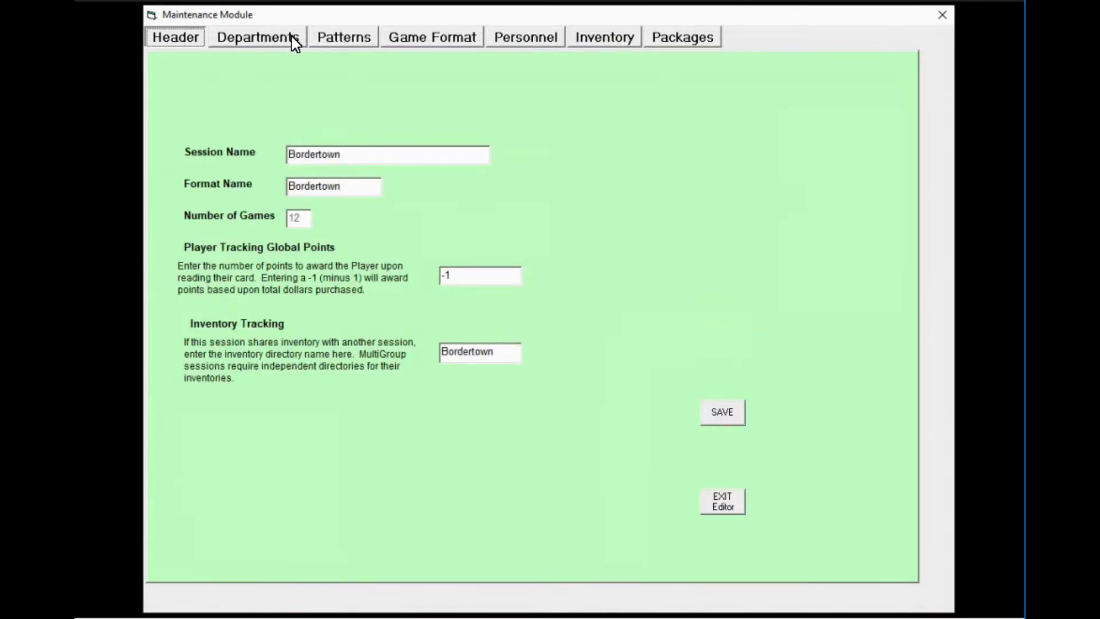
- On the Game Format tab, rename game 1 to 'G1 Regular Bingo no 4crn'
left_click(424, 39)
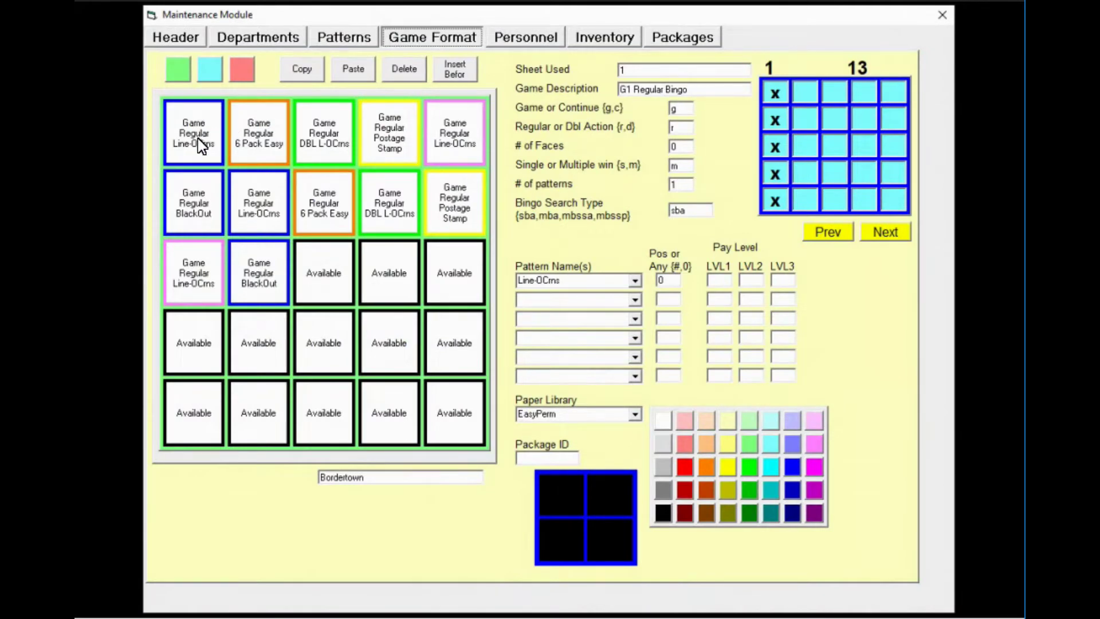
left_click(200, 156)
left_click(712, 89)
type("n")
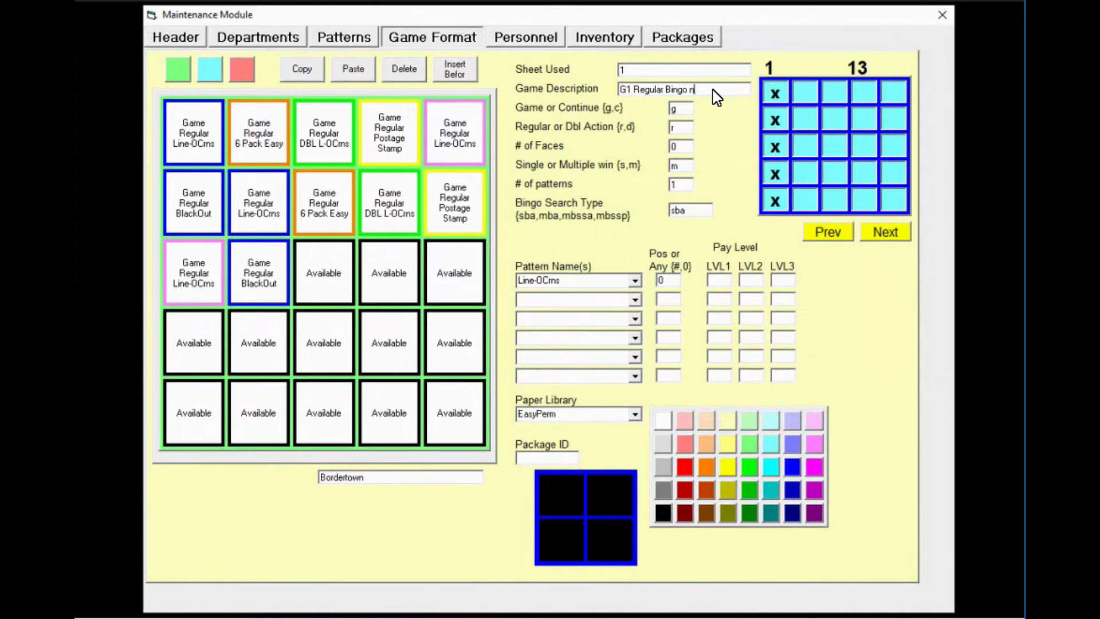
type("o 4crn")
- Set game 1's pattern to Line and apply it to the game 1 tile
left_click(635, 281)
left_click(636, 295)
left_click(637, 295)
left_click(636, 295)
left_click(636, 295)
left_click(636, 295)
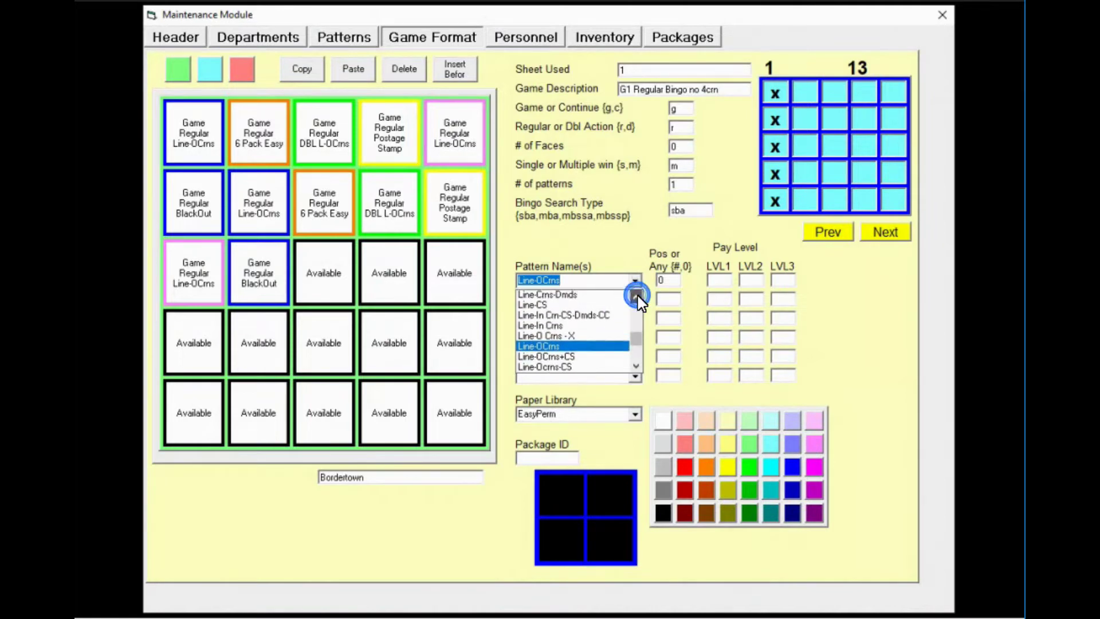
left_click(636, 295)
left_click(637, 295)
left_click(636, 295)
left_click(636, 295)
left_click(636, 295)
left_click(636, 295)
left_click(636, 295)
left_click(637, 295)
left_click(636, 295)
left_click(636, 295)
left_click(636, 295)
left_click(637, 295)
left_click(636, 295)
left_click(636, 295)
left_click(636, 295)
left_click(636, 295)
left_click(533, 323)
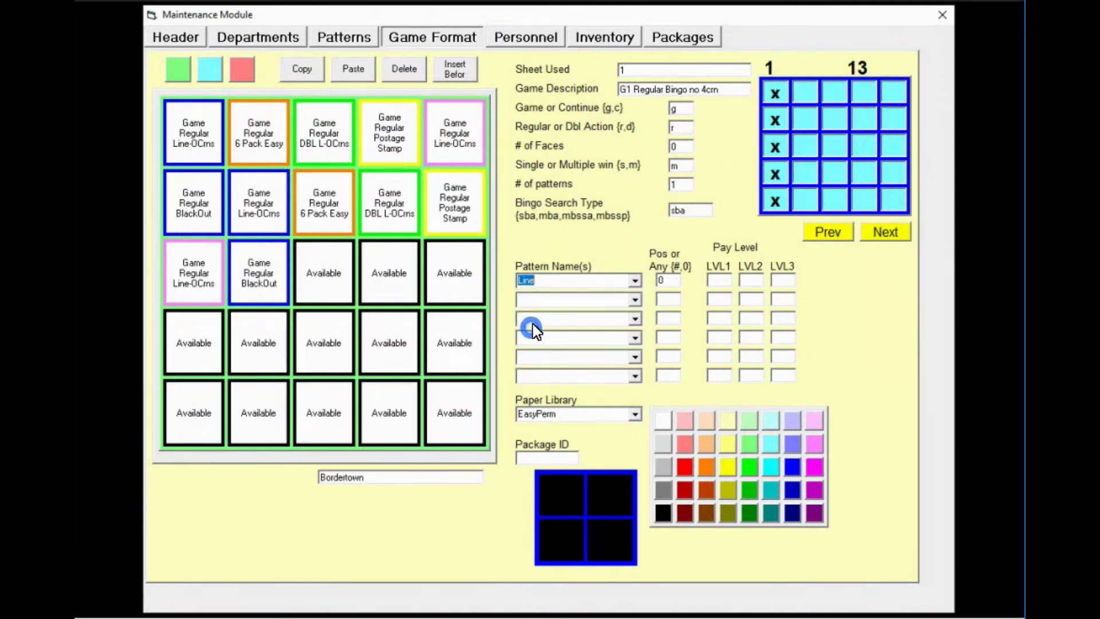
left_click(556, 287)
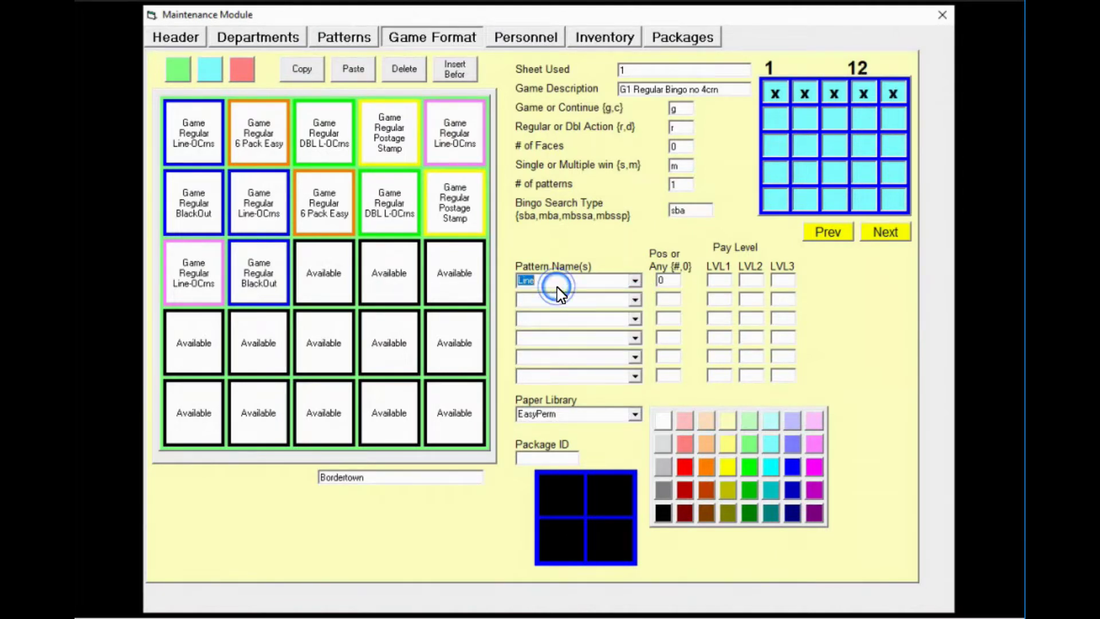
left_click(190, 138)
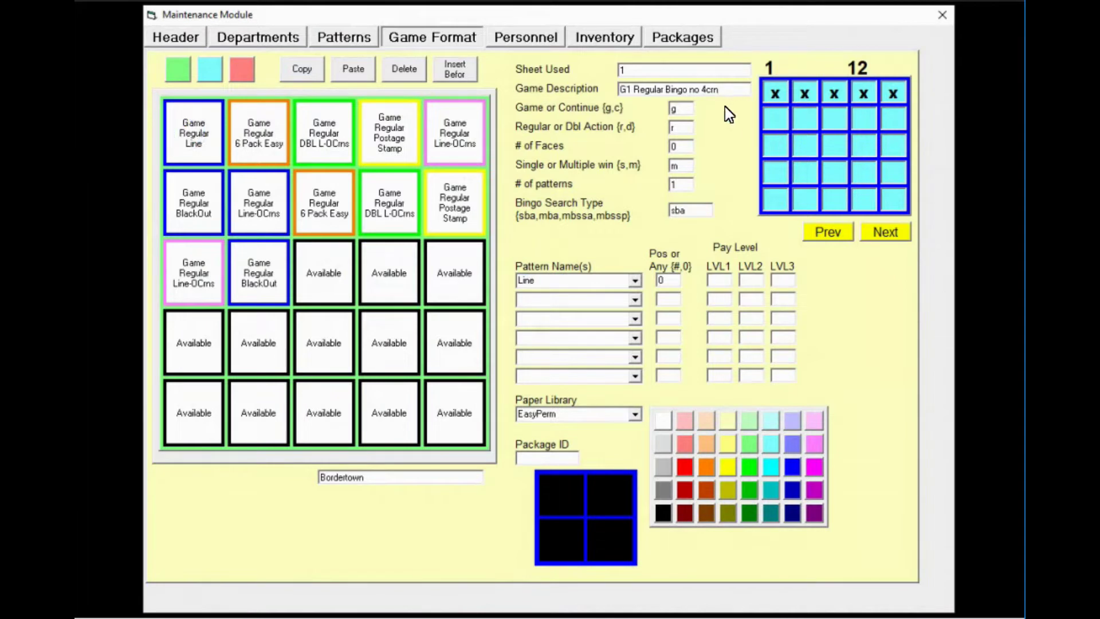
- Step through the Line pattern variations, recheck game 1, then load game 2
left_click(885, 231)
left_click(885, 231)
left_click(885, 231)
left_click(885, 232)
left_click(886, 231)
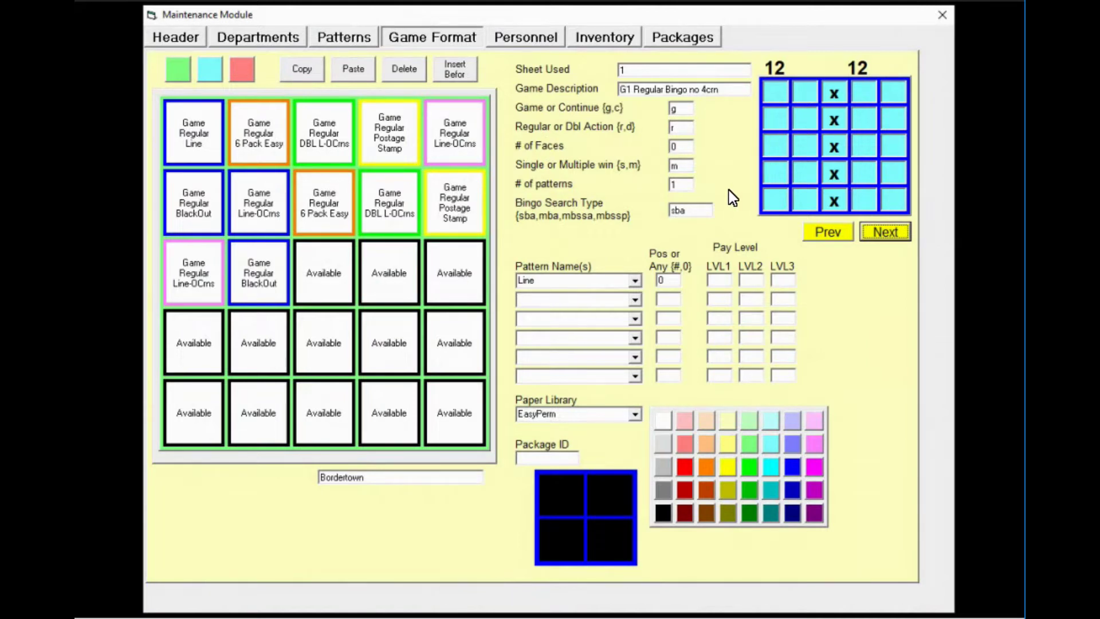
left_click(196, 133)
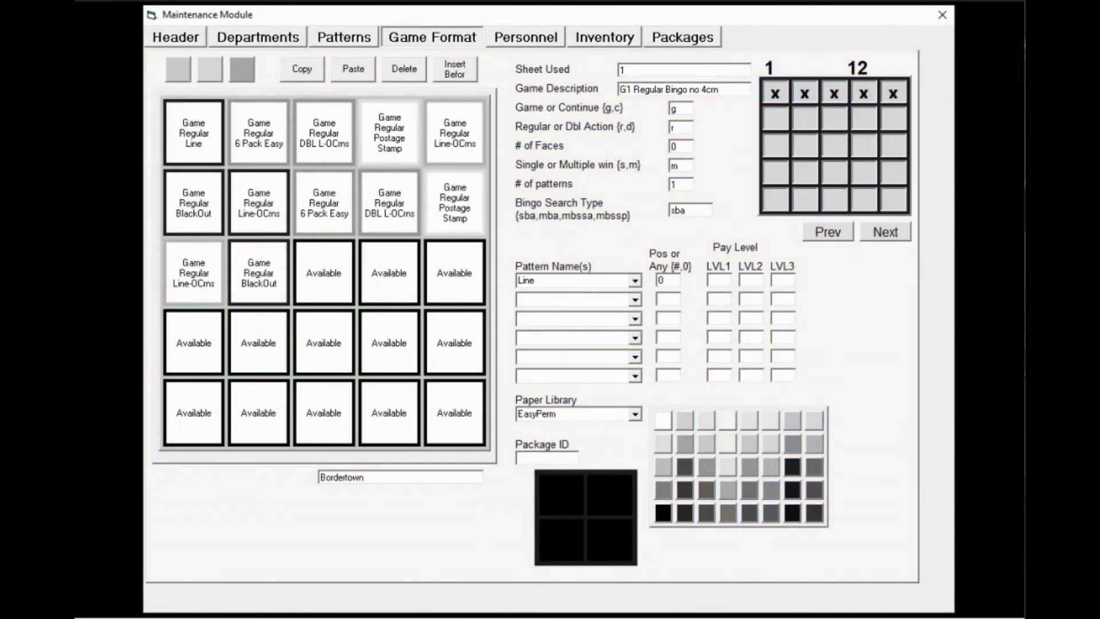
left_click(273, 145)
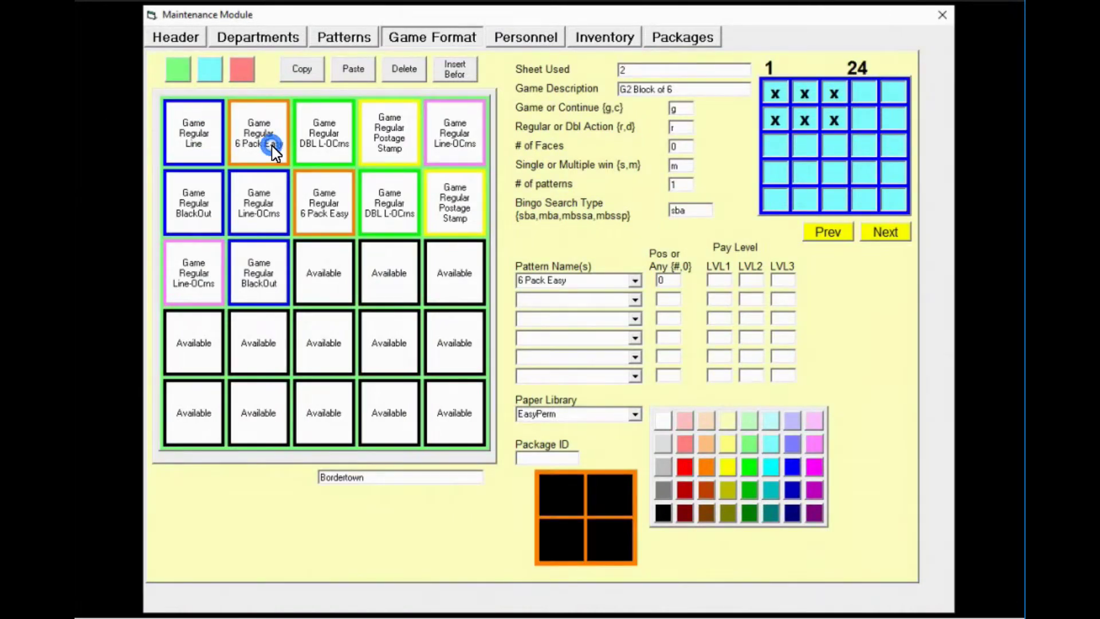
- Select game 2's description text and browse patterns, first picking Diag + Half
left_click(696, 89)
left_click_drag(695, 89, 636, 91)
left_click(686, 92)
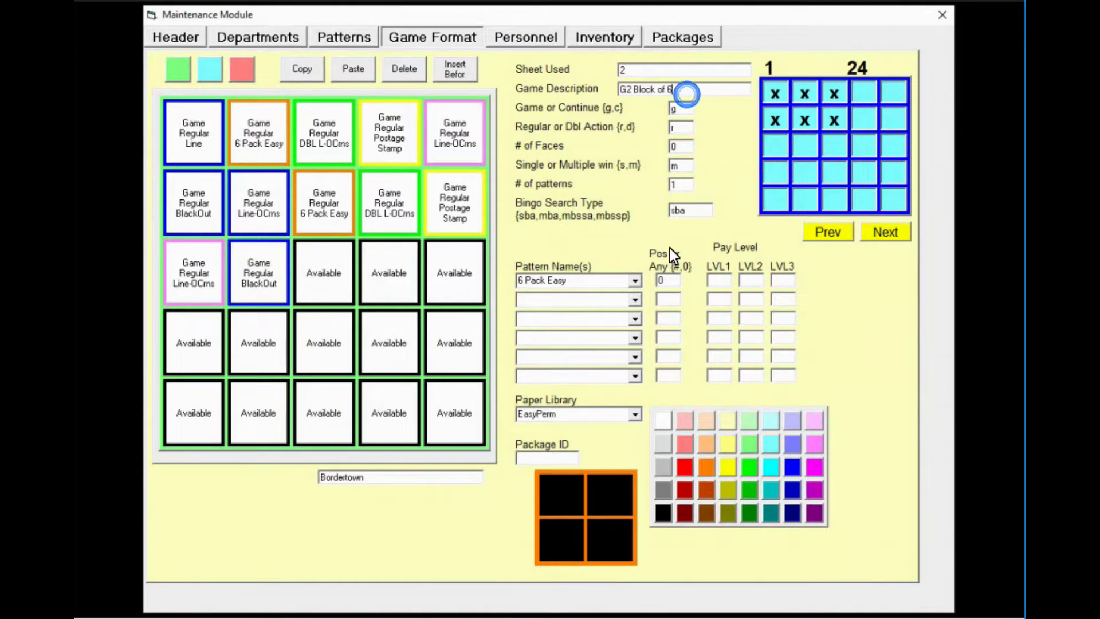
left_click(630, 281)
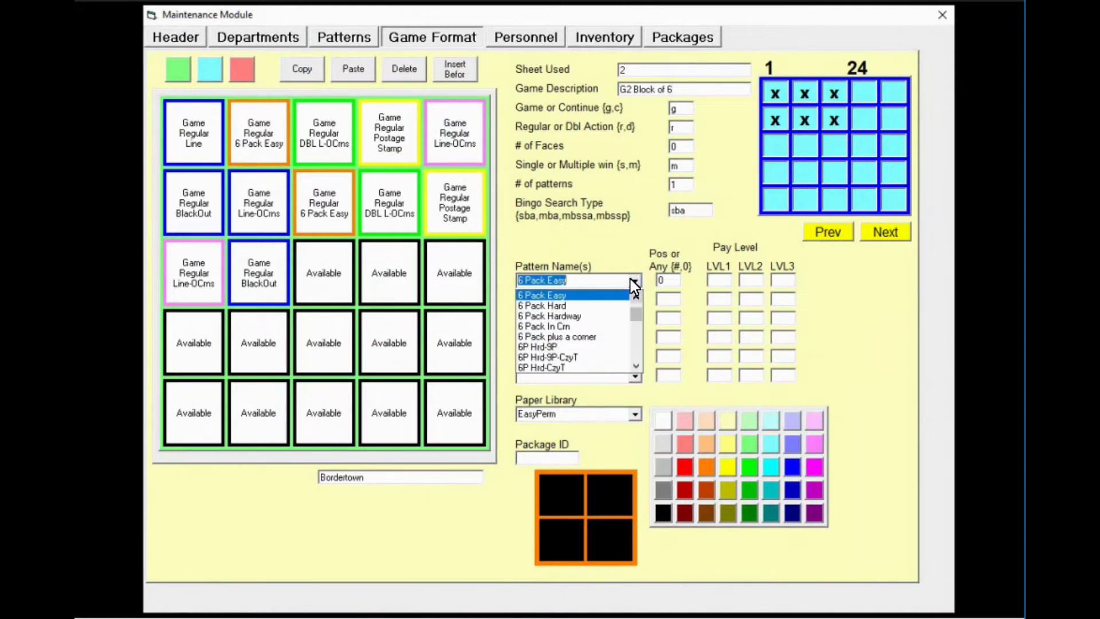
type("db")
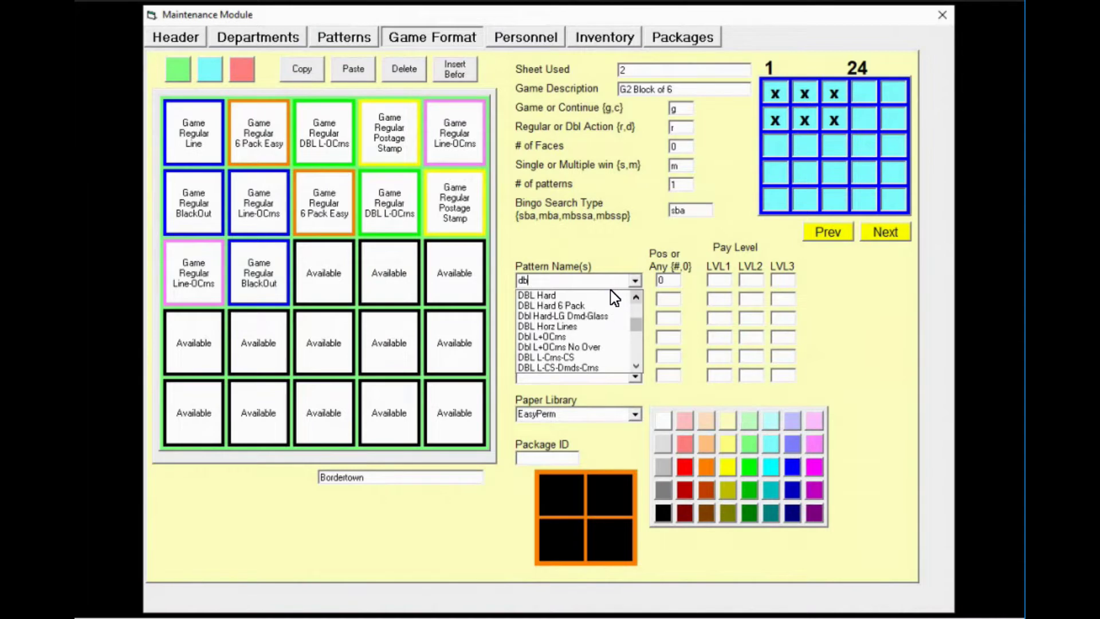
type("l")
scroll(608, 300, "down", 1)
scroll(609, 301, "down", 4)
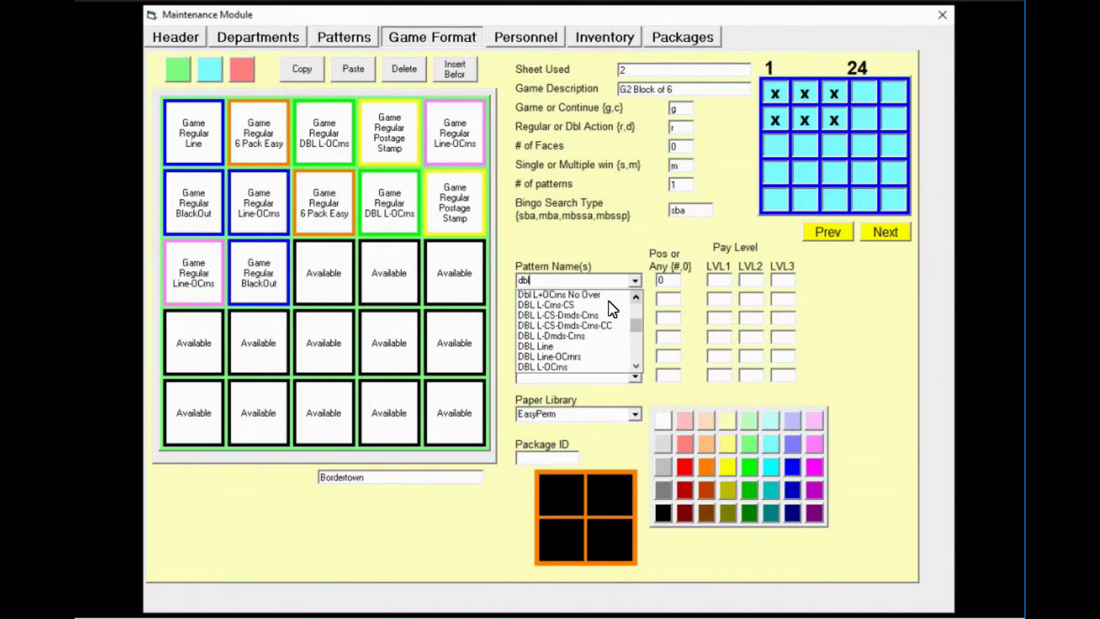
scroll(608, 300, "down", 4)
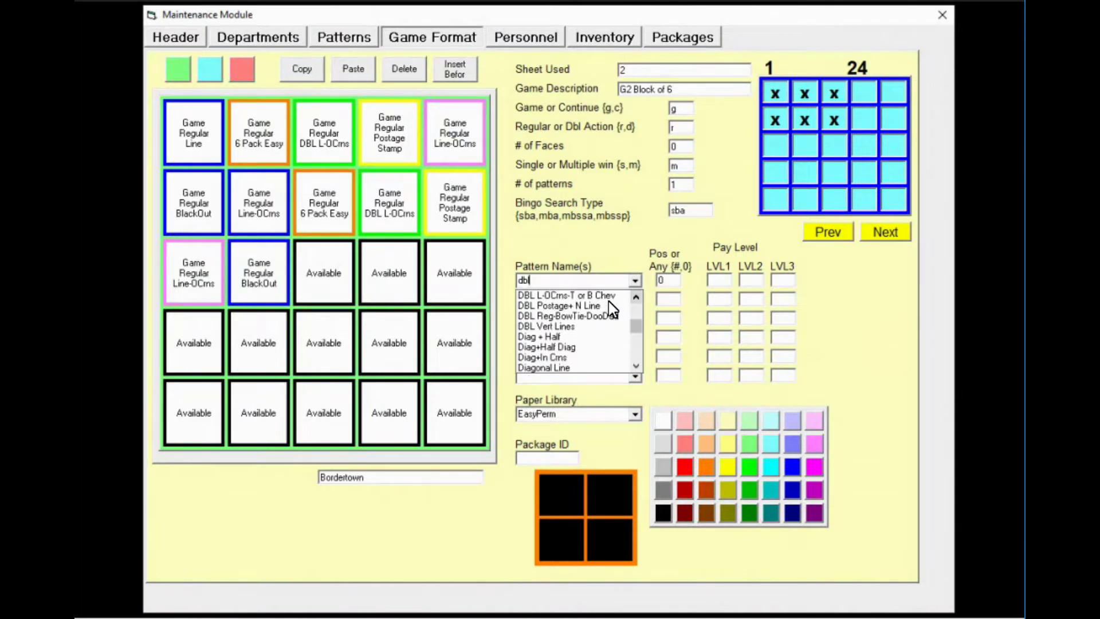
left_click(579, 341)
left_click(579, 282)
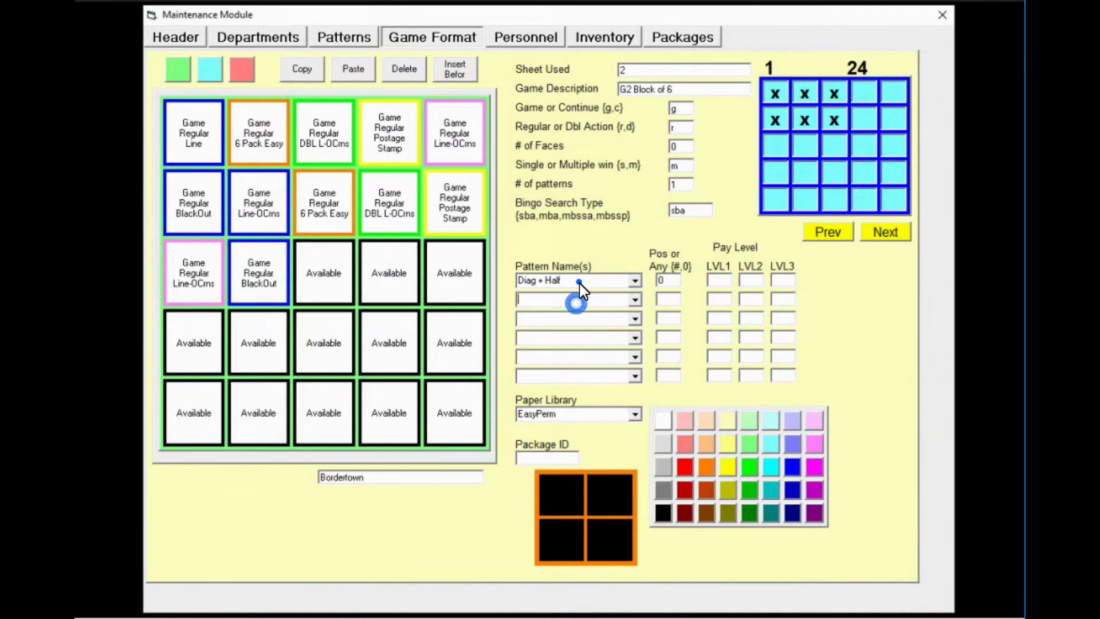
- Set game 2's pattern to Double Cross and show it in the preview
left_click(634, 280)
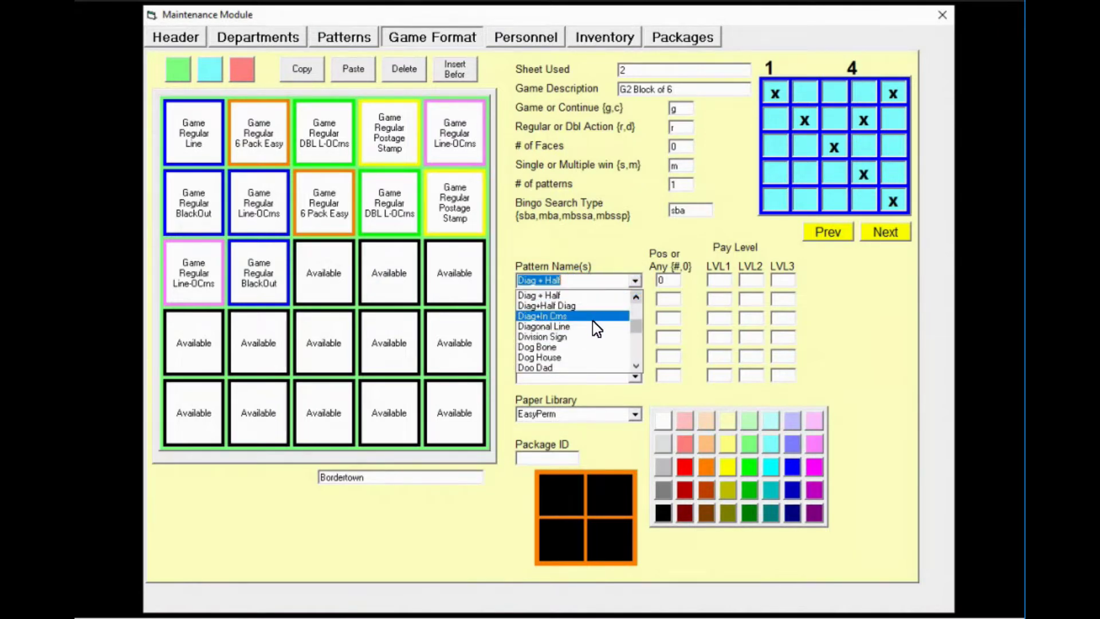
scroll(590, 315, "down", 6)
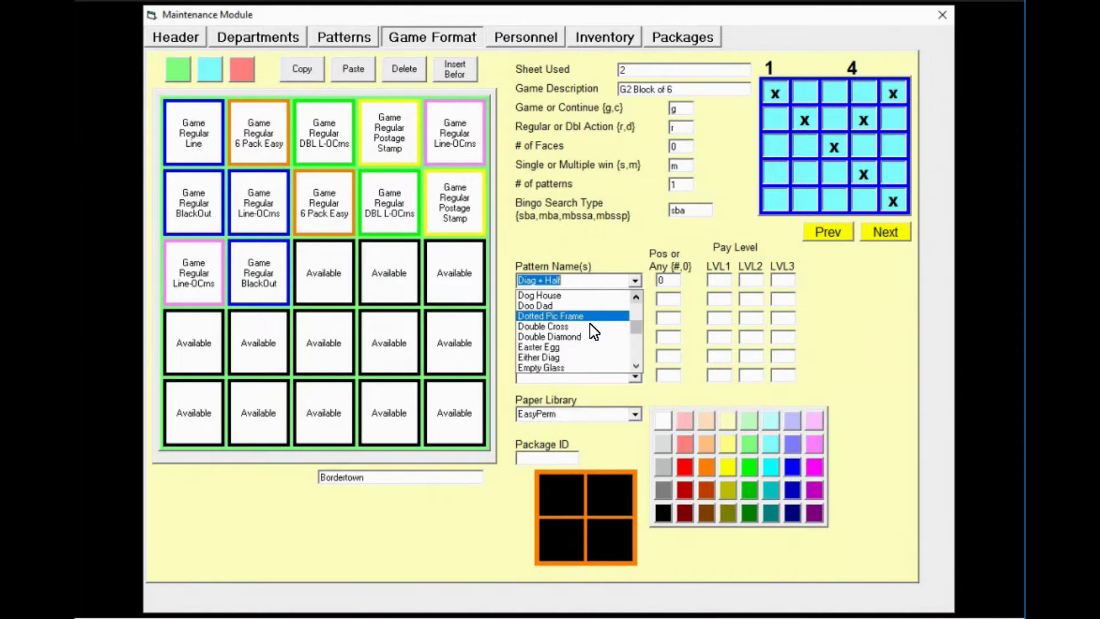
left_click(591, 325)
left_click(598, 287)
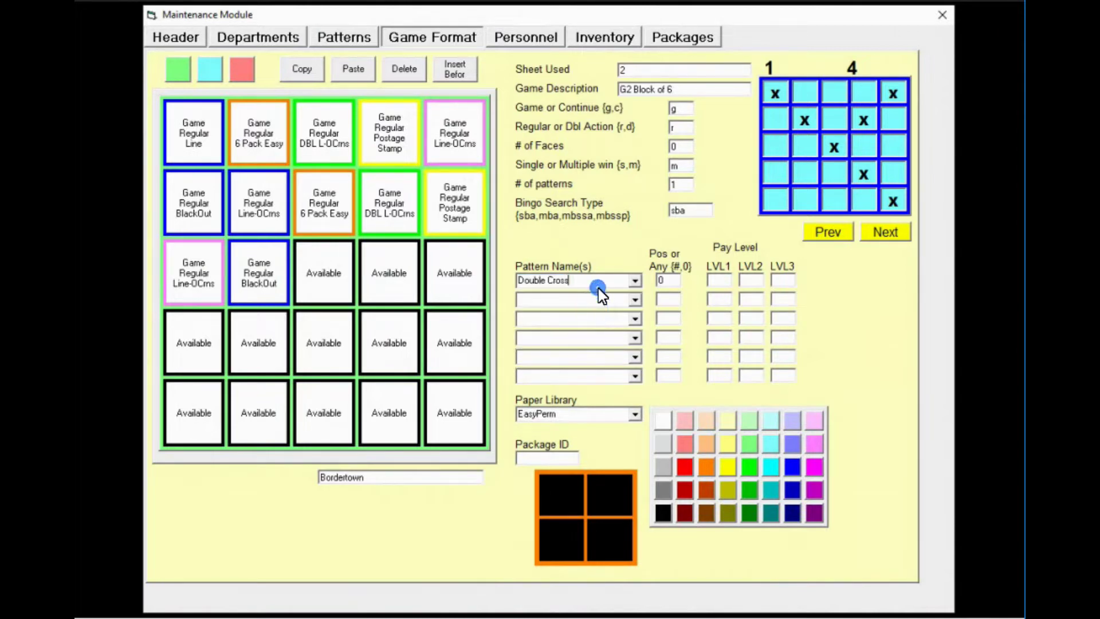
left_click(598, 282)
left_click(599, 286)
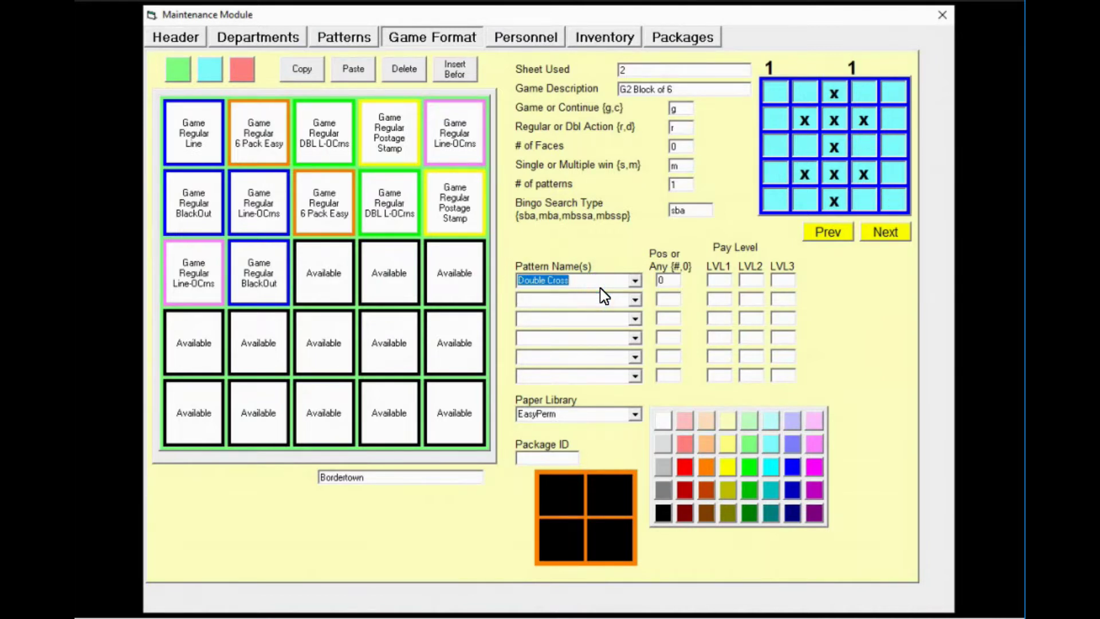
- Rename game 2 to 'G2 Double Plus' and apply Double Cross to its tile
left_click(689, 90)
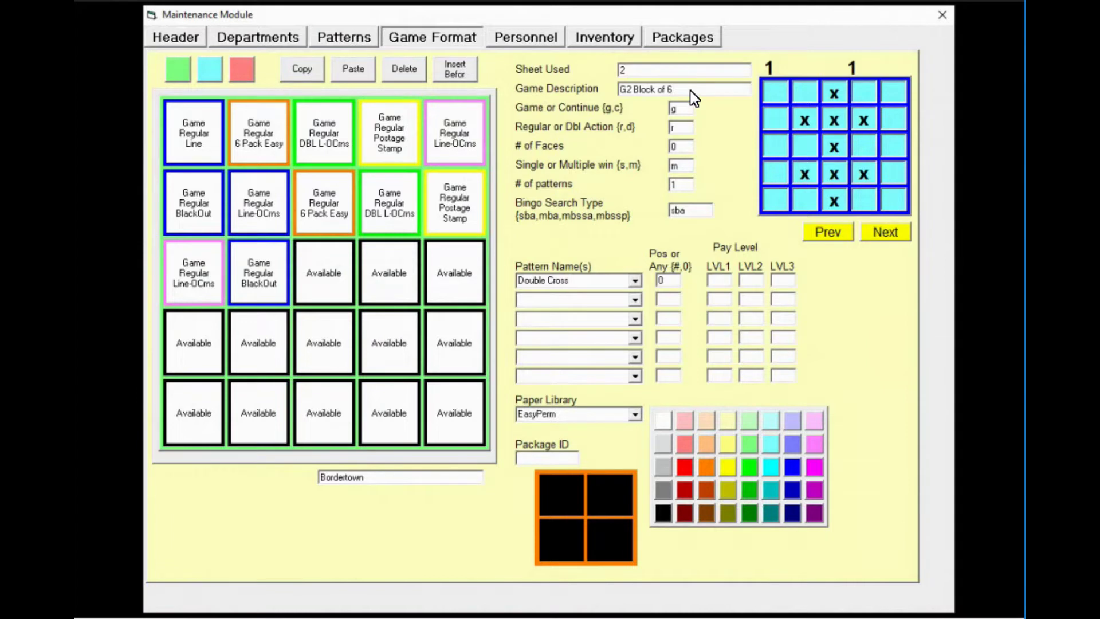
key("BackSpace")
key("BackSpace")
key("BackSpace")
key("BackSpace")
key("BackSpace")
key("BackSpace")
key("BackSpace")
key("BackSpace")
key("BackSpace")
key("BackSpace")
key("BackSpace")
type("Dbl")
key("BackSpace")
key("BackSpace")
type("oub")
type("le")
type(" Plus")
left_click(253, 122)
- Load game 3 and rename it 'G3 Regular Bingo No 4crn'
left_click(255, 130)
left_click(334, 132)
double_click(720, 87)
left_click_drag(708, 87, 636, 90)
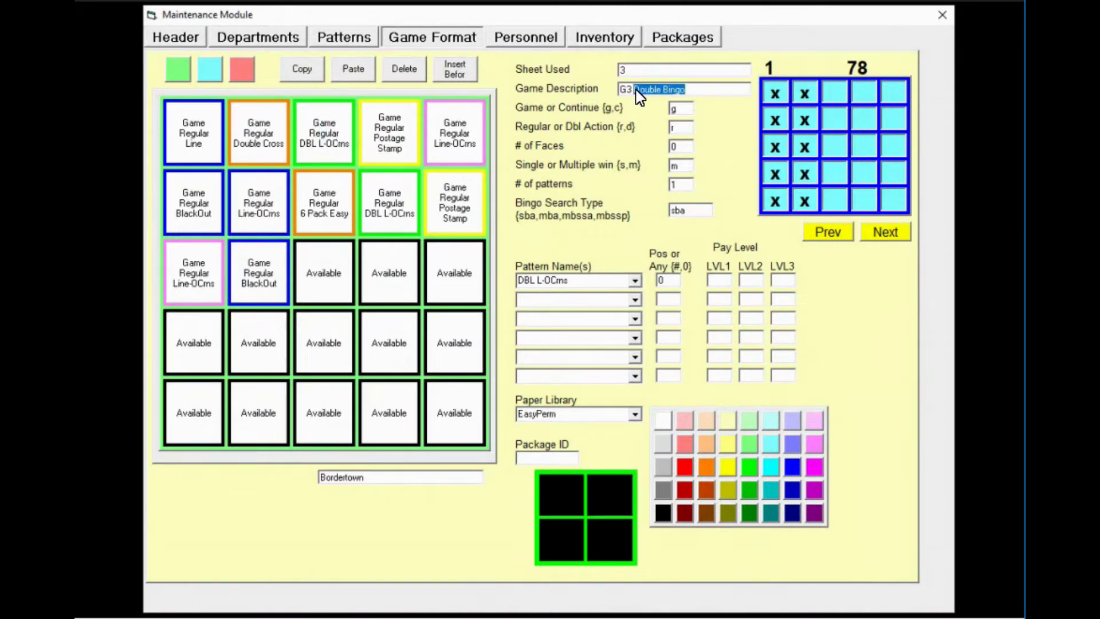
type("D")
type("egular B")
type("ingo ")
type("No")
type(" 4crn")
- Set game 3's pattern to Line and apply it to the game 3 tile
left_click(579, 285)
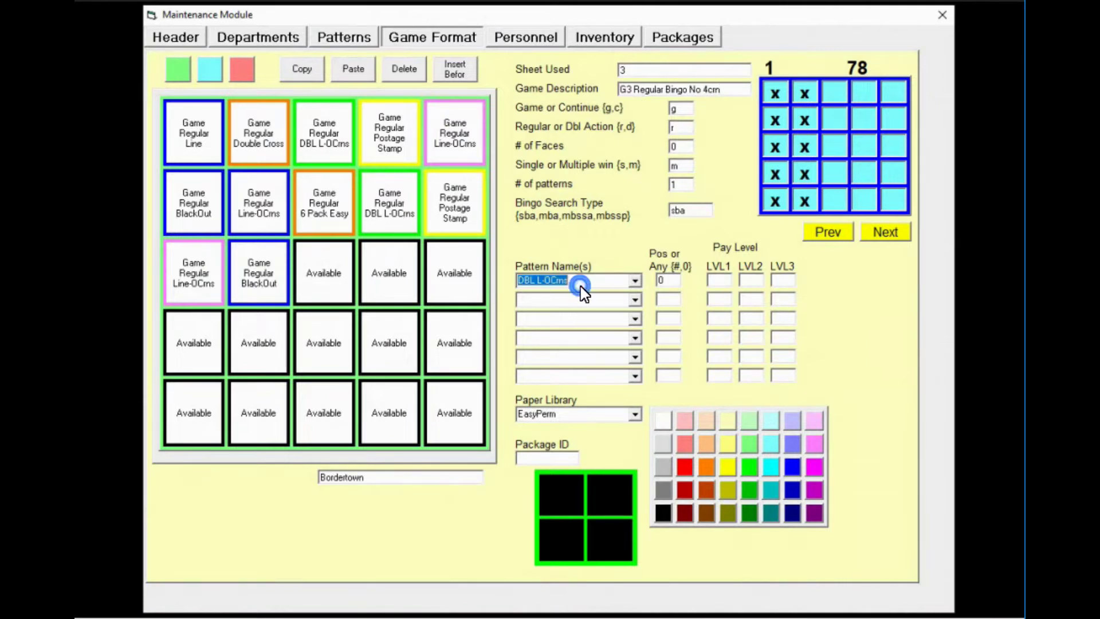
type("Line")
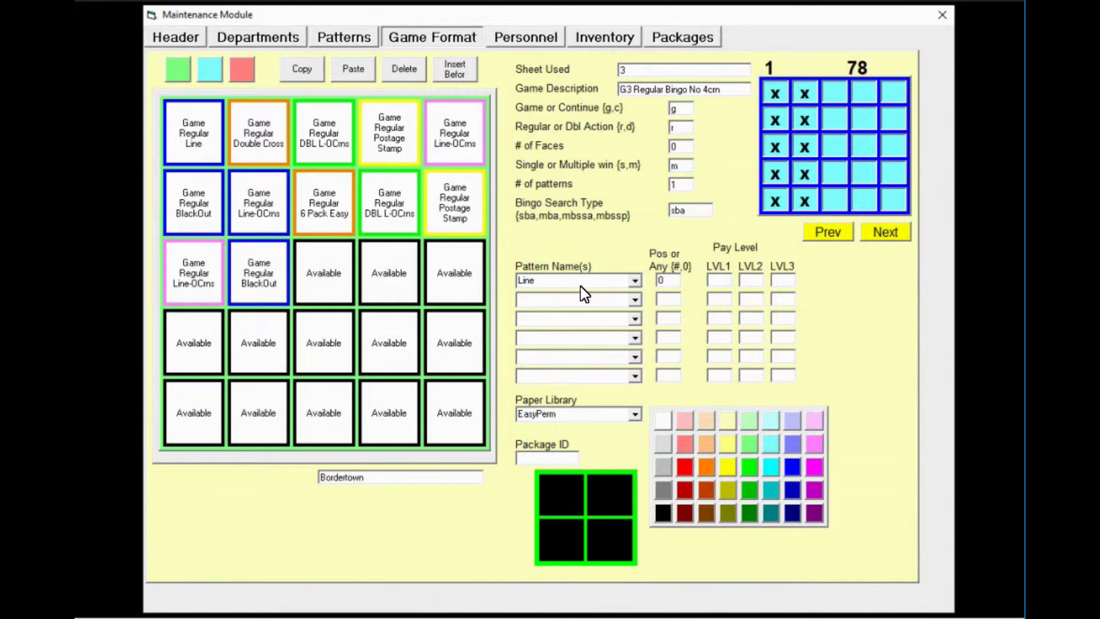
left_click(578, 297)
key("F4")
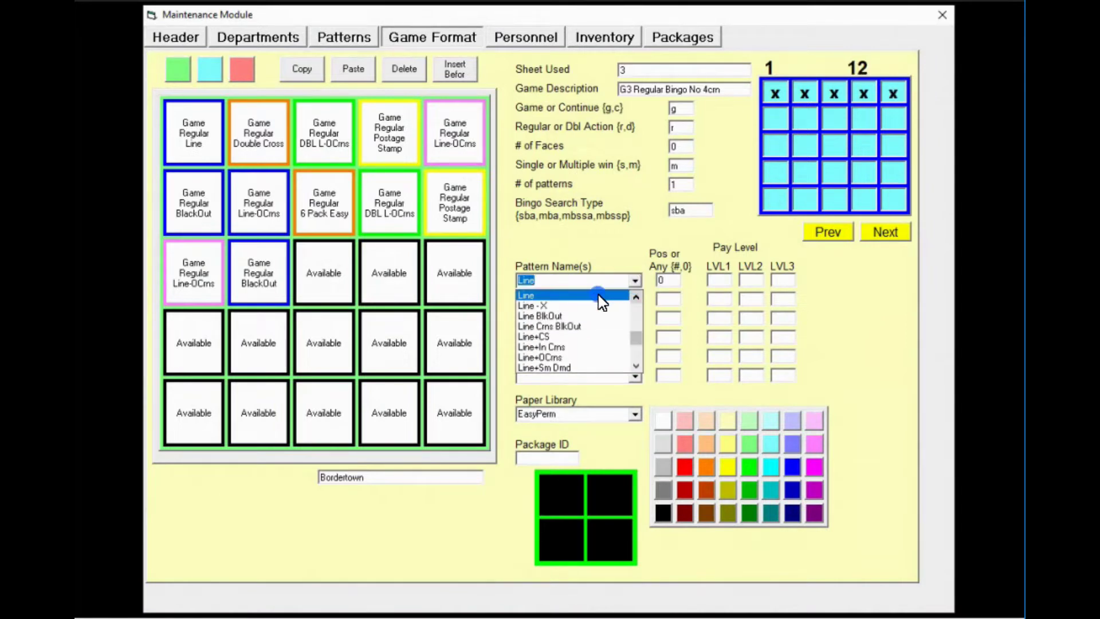
left_click(603, 300)
left_click(317, 144)
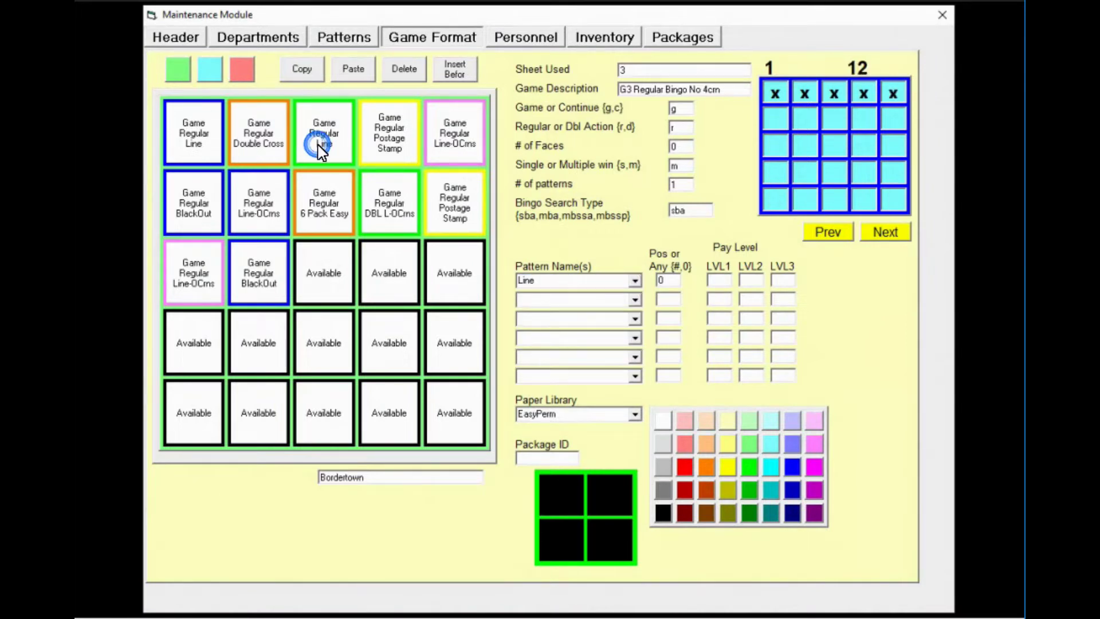
left_click(320, 147)
- Load game 4 and change its pattern from Postage Stamp to Sm Frame
left_click(382, 149)
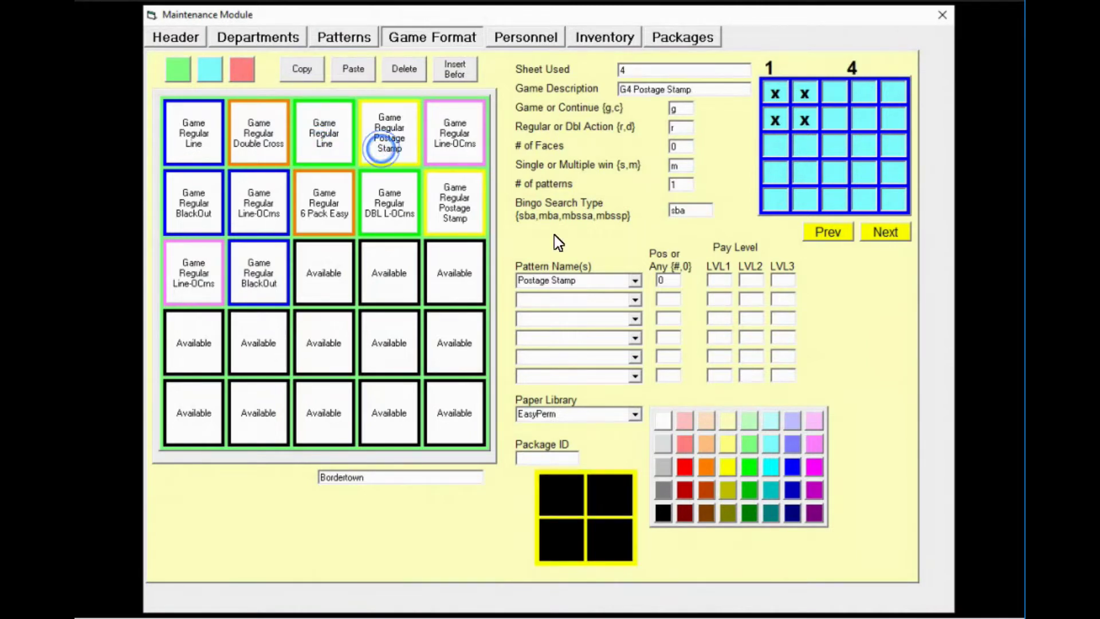
left_click(637, 281)
left_click(603, 292)
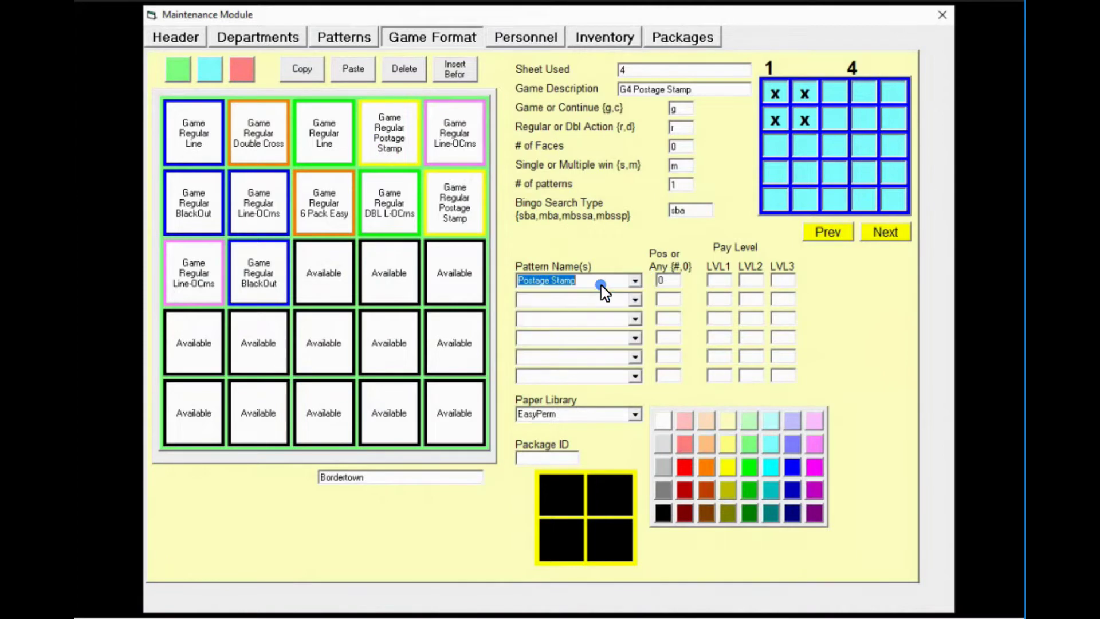
type("sm")
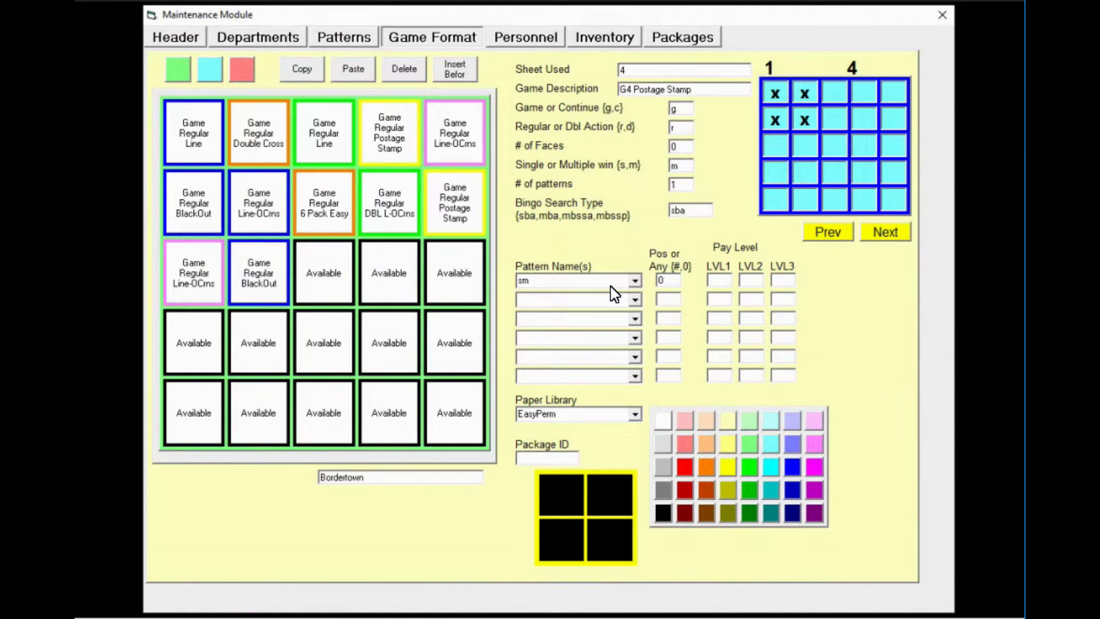
left_click(634, 281)
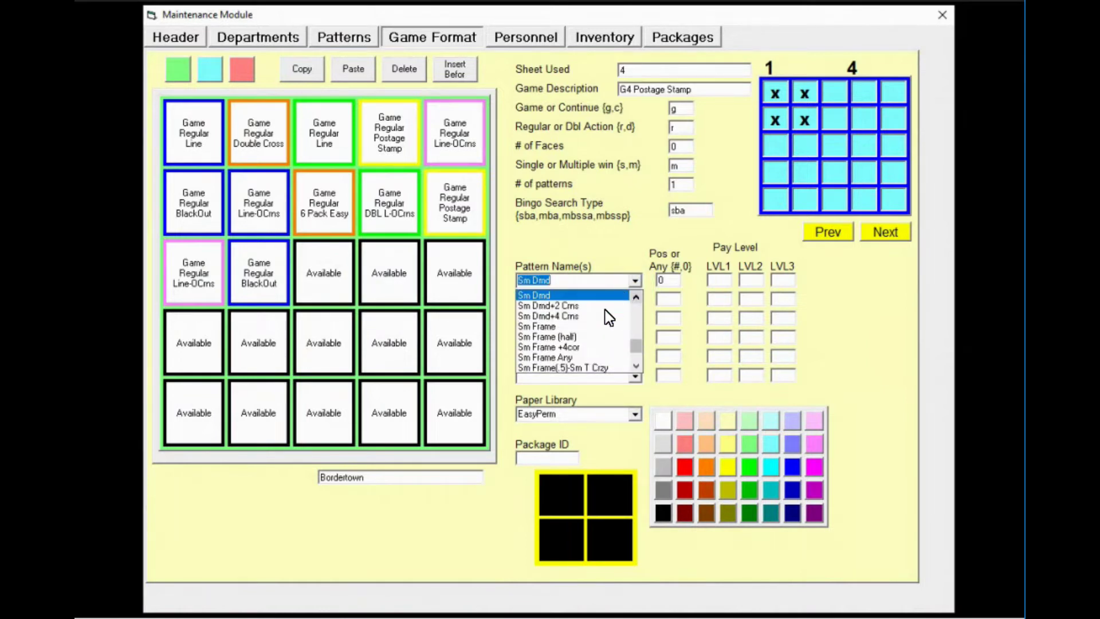
left_click(587, 326)
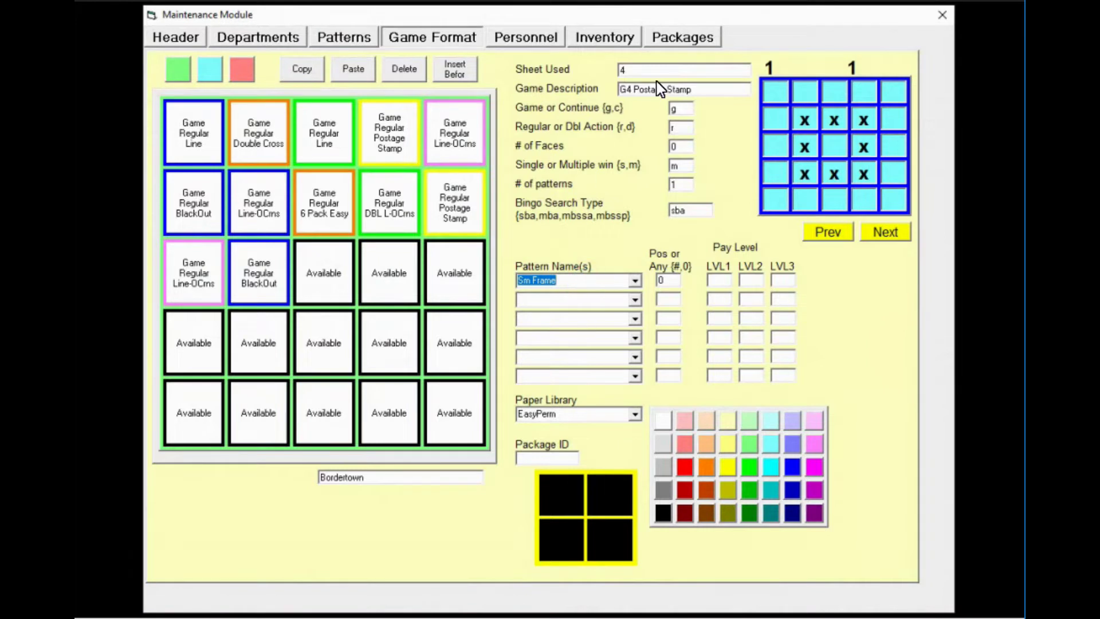
- Rename game 4 to 'G4 Inside Frame' and apply Sm Frame to its tile
left_click_drag(716, 90, 638, 89)
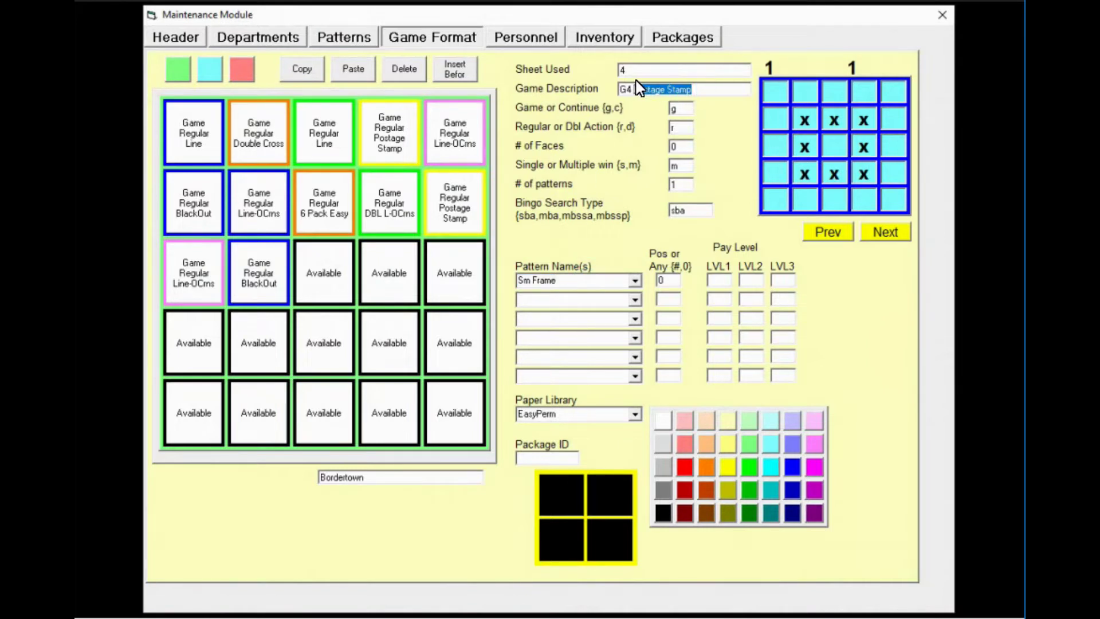
key("BackSpace")
type("Inside Frame")
left_click(405, 136)
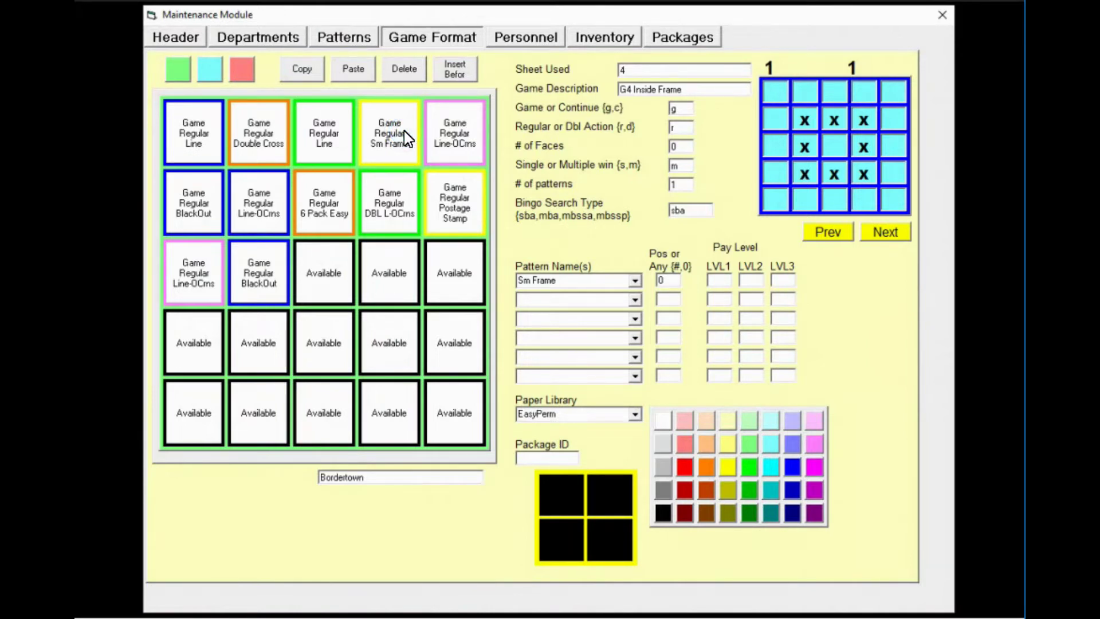
- Load game 5 and set its description to 'G5 Regular Bingo No 4crn'
left_click(455, 137)
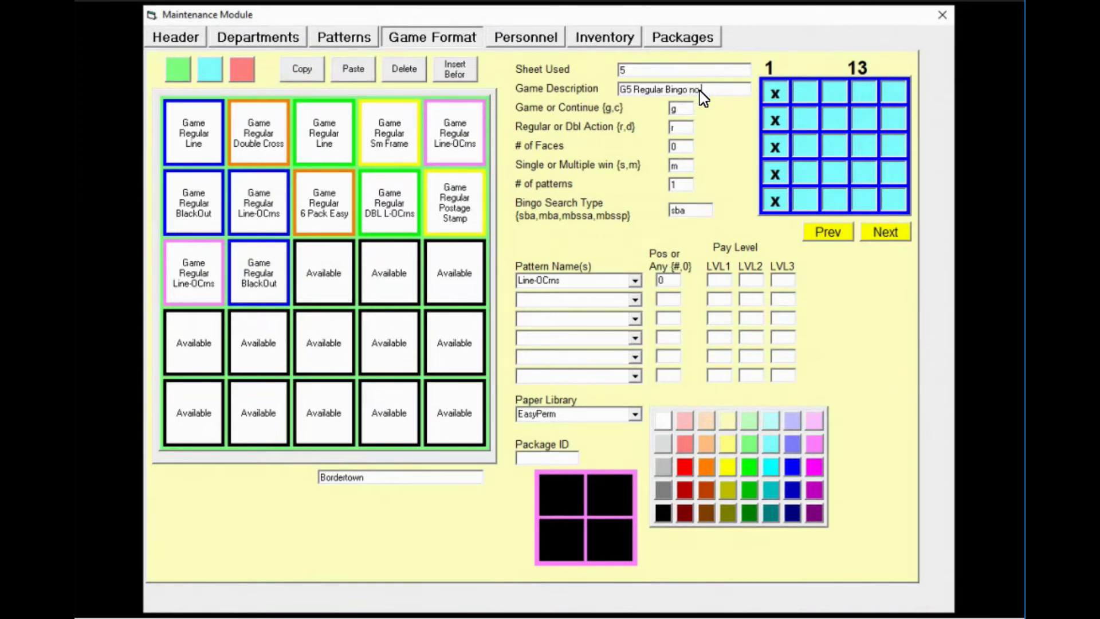
type("4crn")
left_click(694, 92)
key("BackSpace")
type("N")
- Replace game 5's Line-OCrns pattern with Line and apply it to the tile
left_click(596, 276)
type("Line")
left_click(619, 293)
left_click(612, 277)
left_click(550, 298)
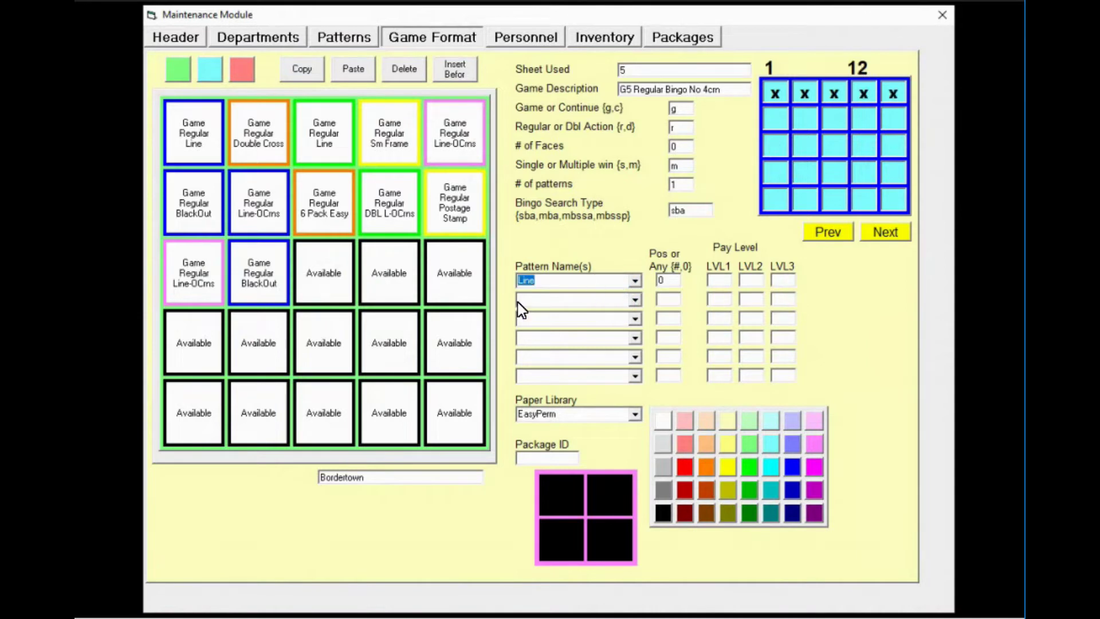
left_click(558, 280)
left_click(458, 132)
left_click(885, 234)
left_click(829, 232)
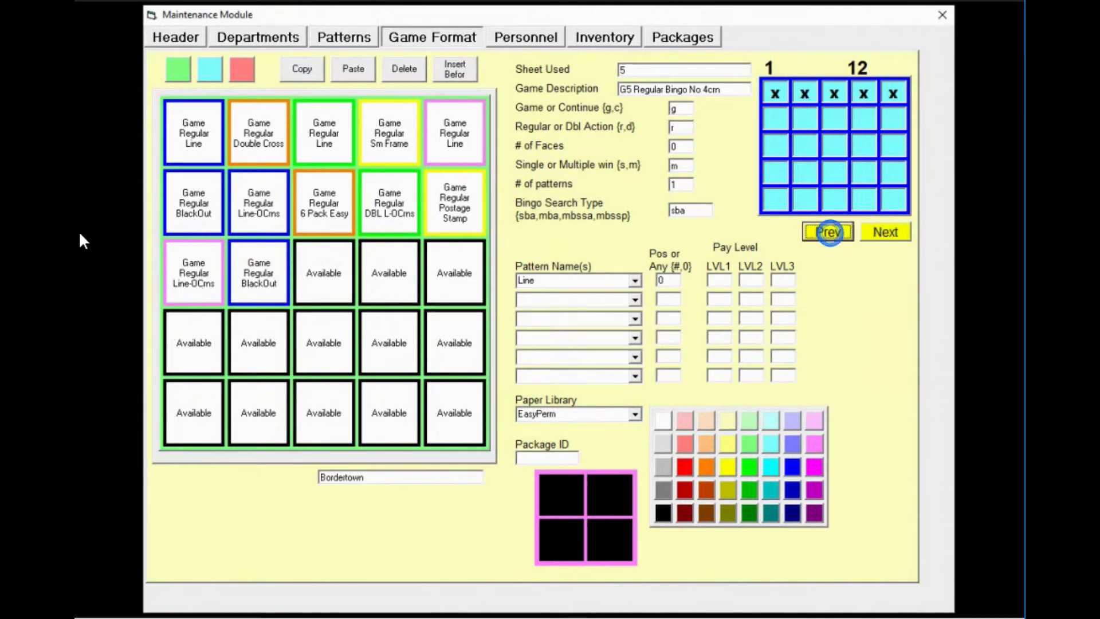
- Load game 6 and change its pattern from BlackOut to 6 Pack Easy
left_click(192, 200)
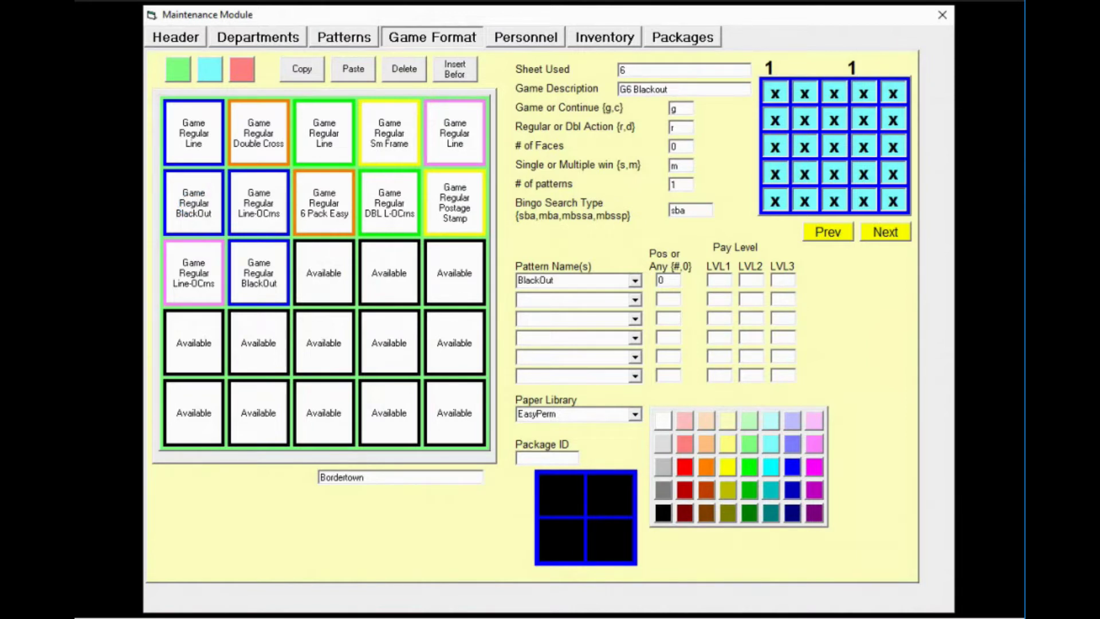
left_click(583, 273)
type("6")
left_click(634, 281)
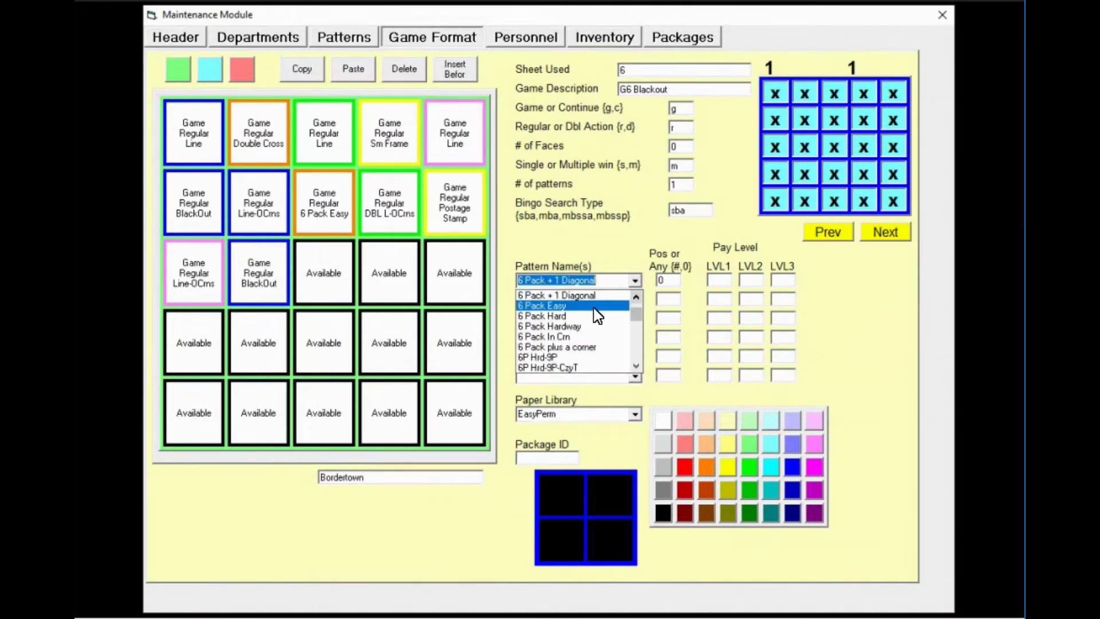
left_click(593, 308)
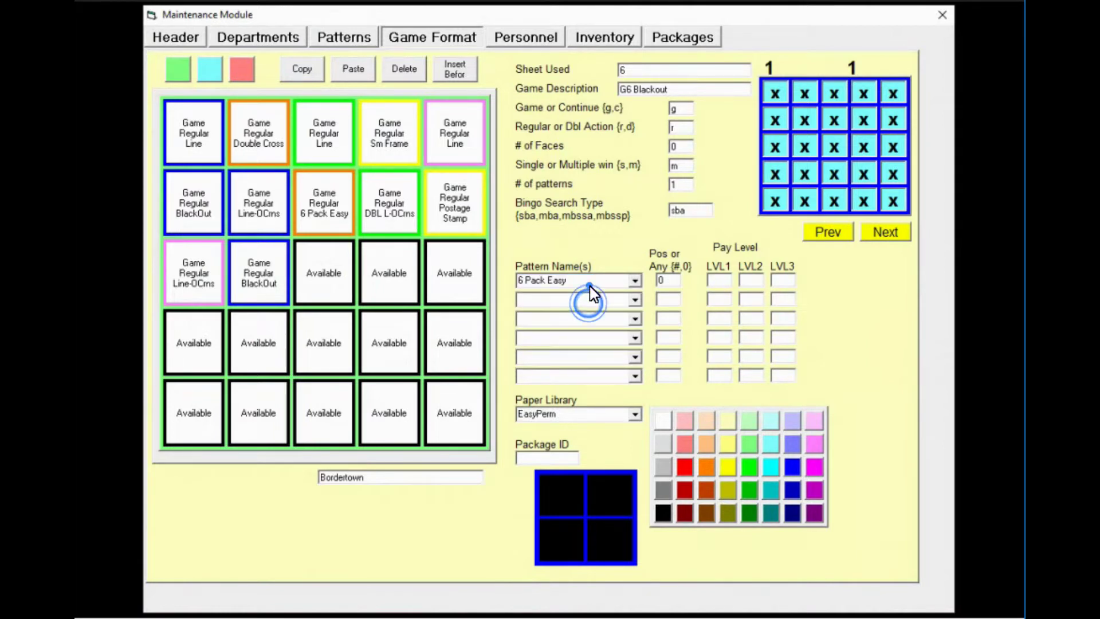
- Rename game 6 to 'G6 6 Pack Anywhere' and apply 6 Pack Easy to its tile
left_click(674, 91)
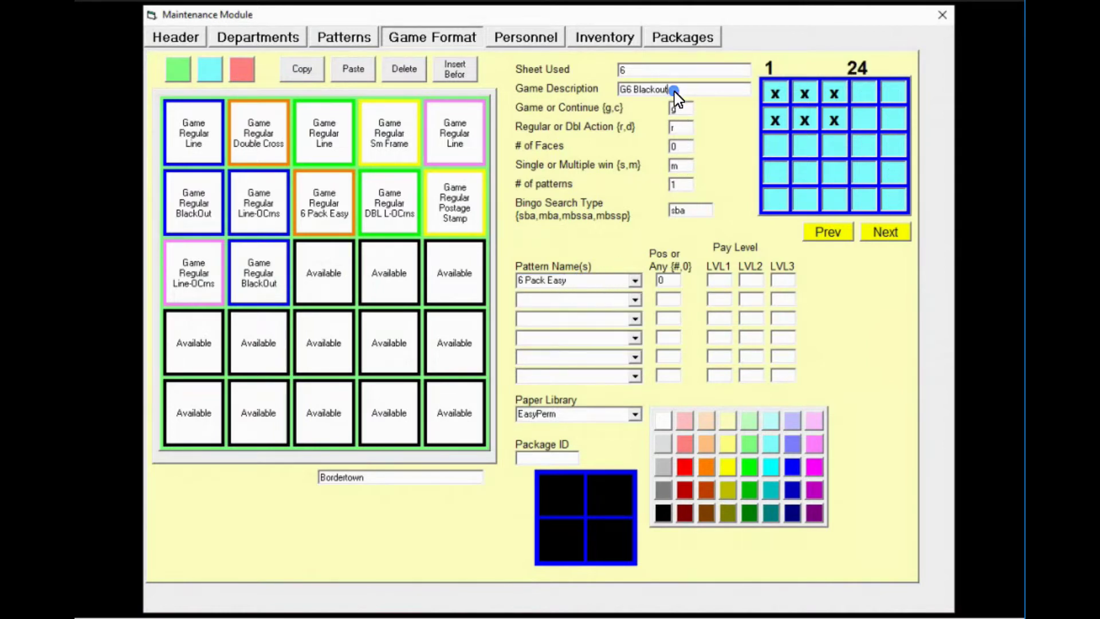
key("BackSpace")
key("BackSpace")
key("BackSpace")
key("BackSpace")
key("BackSpace")
key("BackSpace")
key("BackSpace")
key("BackSpace")
type("6 Pack Anywhere")
left_click(195, 210)
- Colour the game 6 tile light grey, then load game 7
left_click(622, 284)
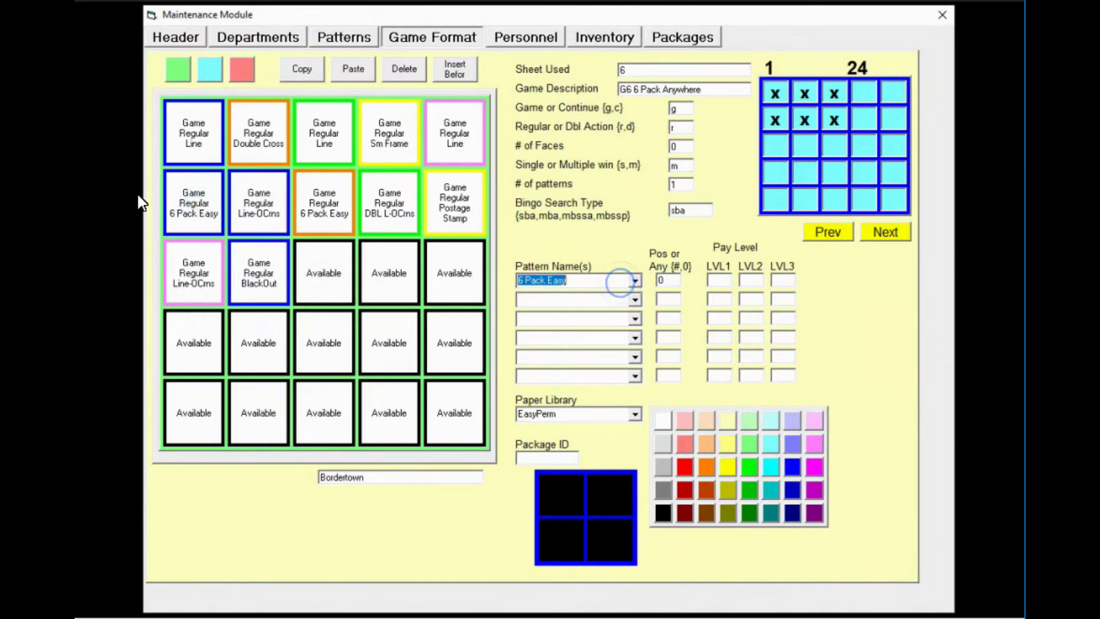
left_click(172, 202)
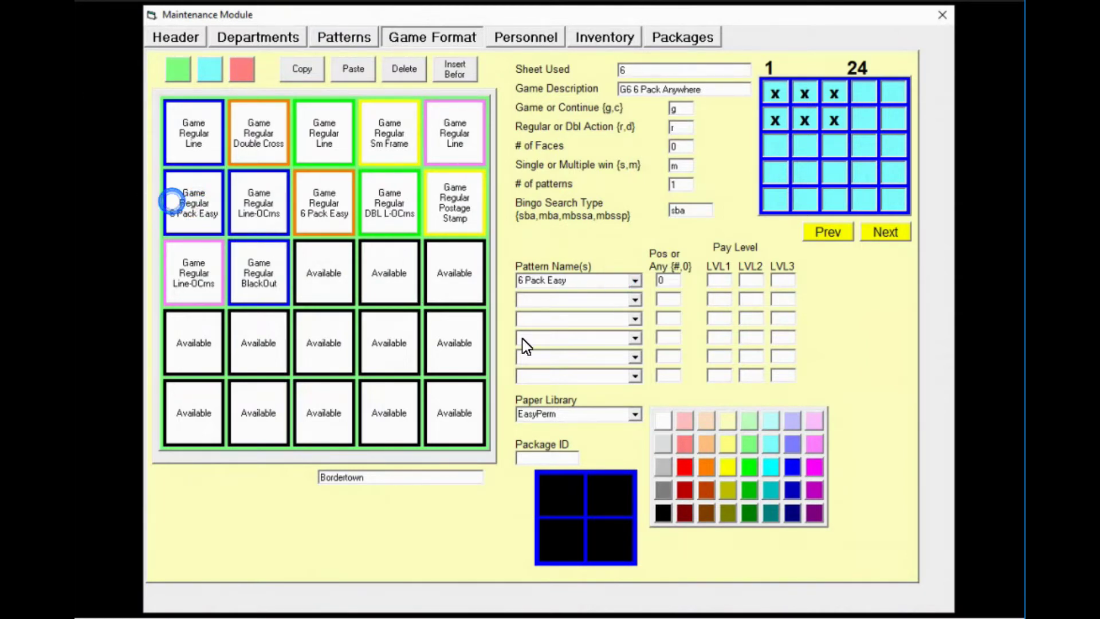
left_click(664, 469)
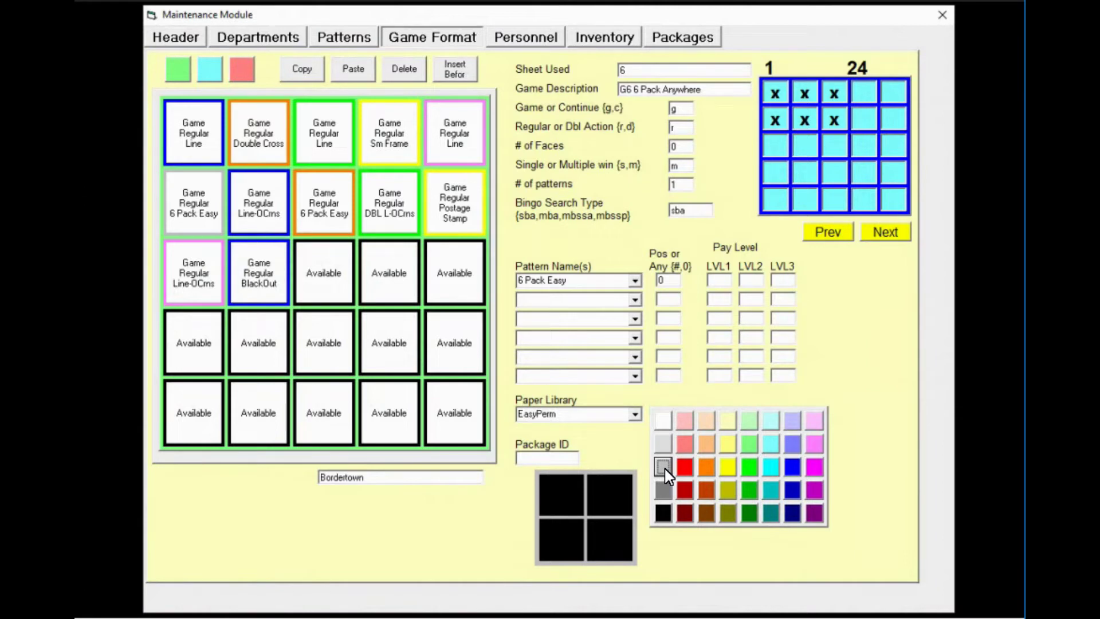
left_click(265, 221)
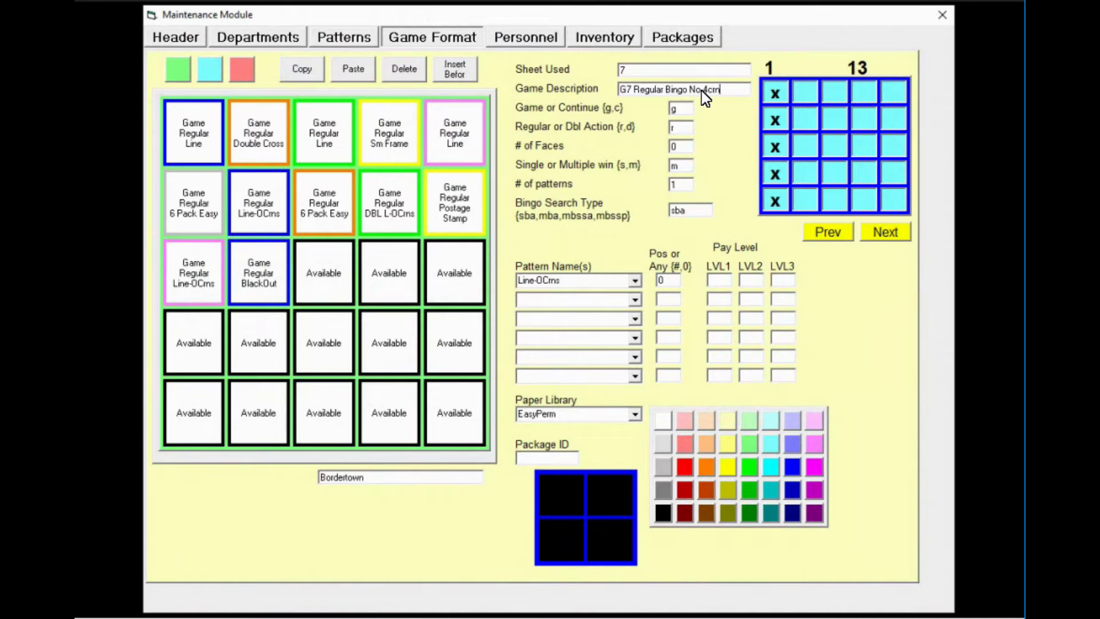
- Set game 7's pattern to Line with an olive tile, then load game 8
left_click(587, 281)
type("Line")
left_click(591, 281)
left_click(267, 212)
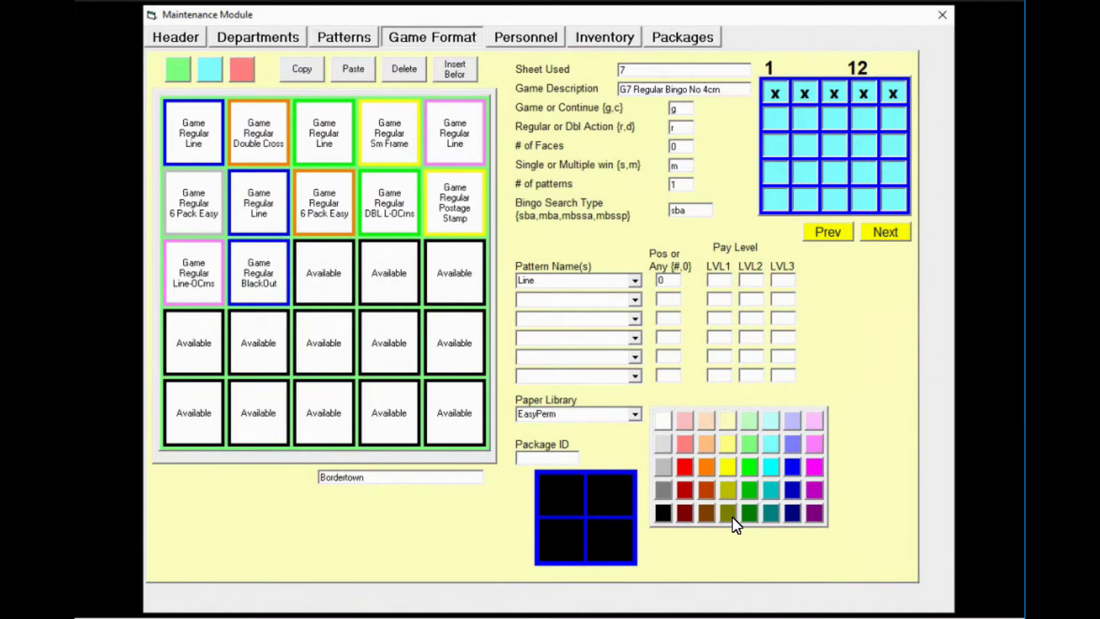
left_click(733, 516)
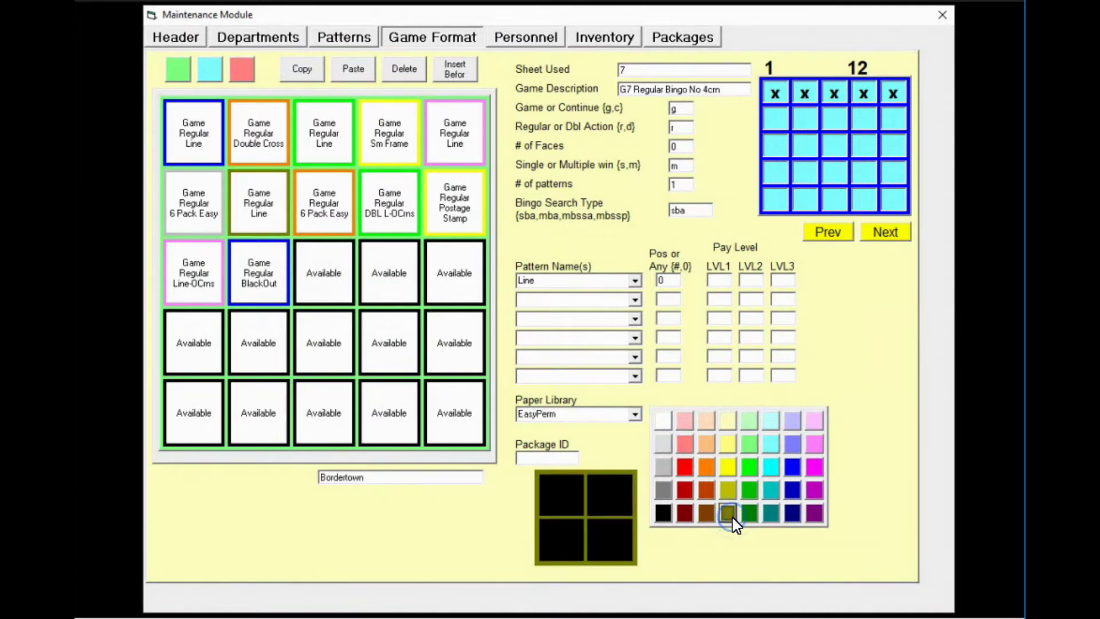
left_click(338, 204)
left_click(602, 284)
- Change game 8's pattern from 6 Pack Easy to 4 Crn
type("4")
left_click(634, 281)
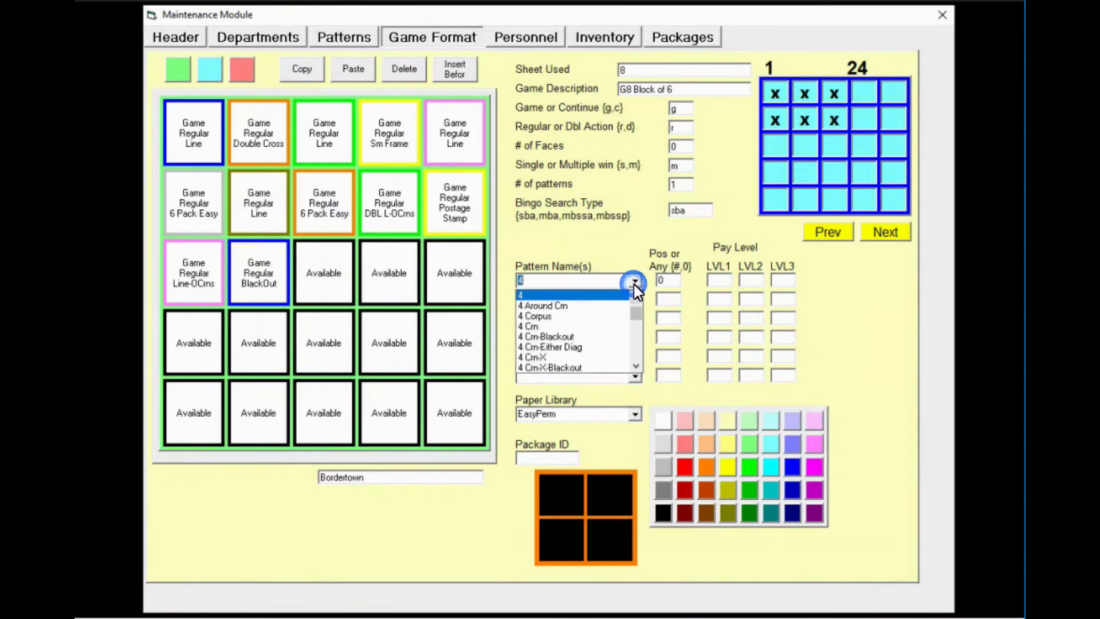
left_click(589, 323)
left_click(579, 280)
left_click(584, 280)
- Rename game 8 to 'G8 4 Corners', colour its tile brown, then load game 9
left_click(696, 87)
key("BackSpace")
key("BackSpace")
key("BackSpace")
key("BackSpace")
key("BackSpace")
key("BackSpace")
key("BackSpace")
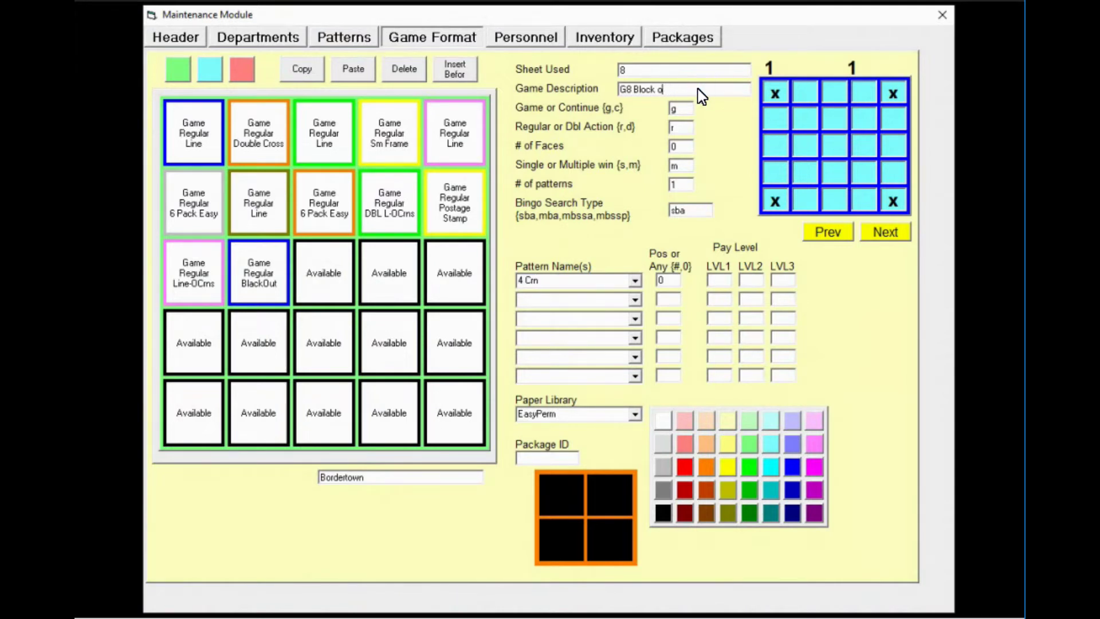
key("BackSpace")
key("BackSpace")
key("BackSpace")
type("4 Corners")
left_click(706, 516)
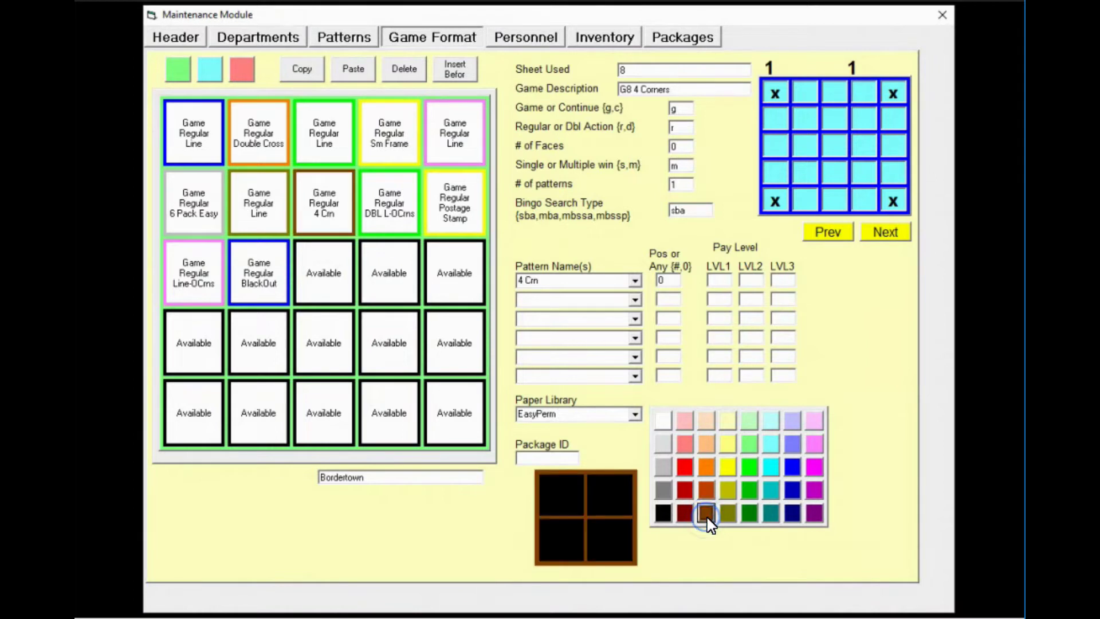
left_click(297, 217)
left_click(330, 215)
left_click(390, 212)
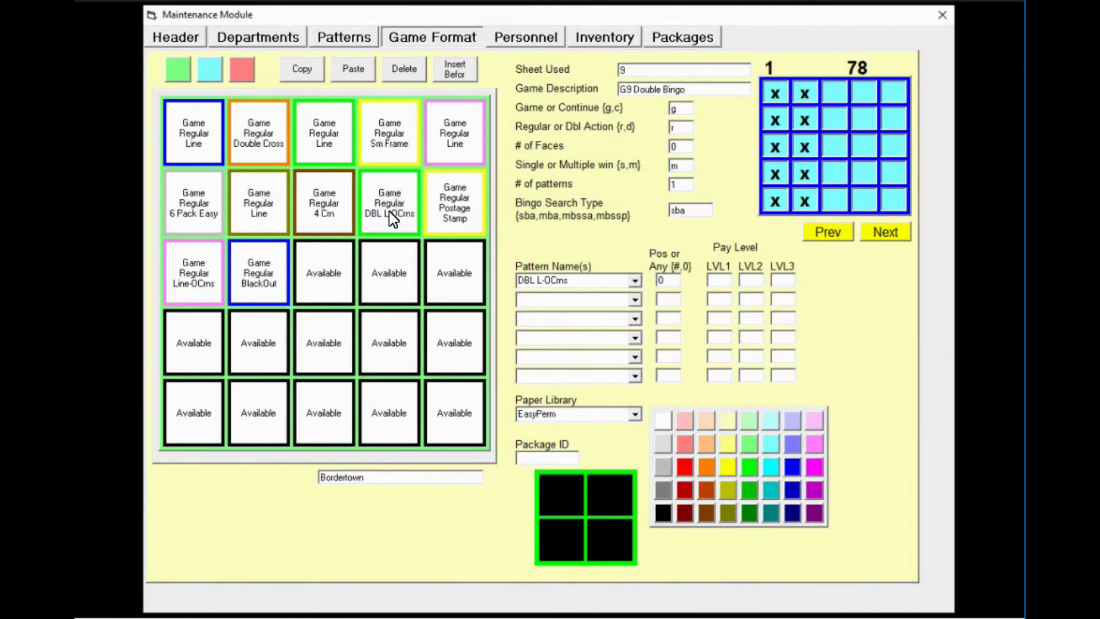
- Change game 9's description to 'G9 Regular Bingo No 4 Crn'
left_click(709, 90)
key("Left")
key("Left")
key("Left")
key("Left")
key("Left")
key("BackSpace")
key("BackSpace")
key("BackSpace")
key("BackSpace")
key("BackSpace")
key("BackSpace")
key("BackSpace")
type("Regular")
key("End")
type("No 4Crn")
- Replace game 9's DBL L-OCrns pattern with Line, colour its tile red, then select game 10
left_click(708, 89)
left_click(593, 282)
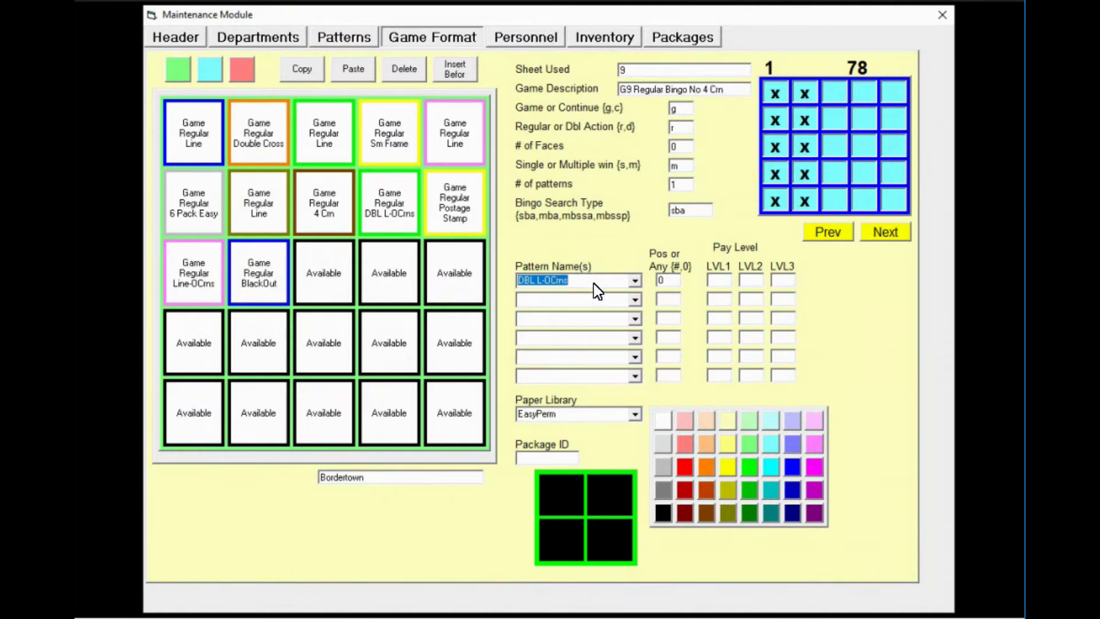
type("Line")
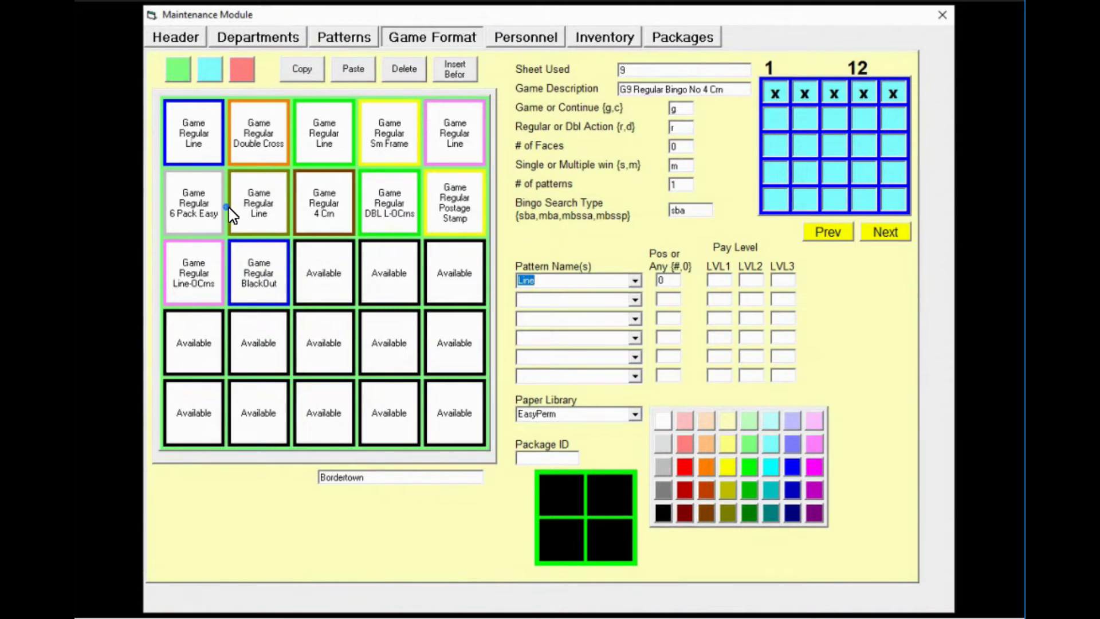
left_click(391, 212)
left_click(682, 468)
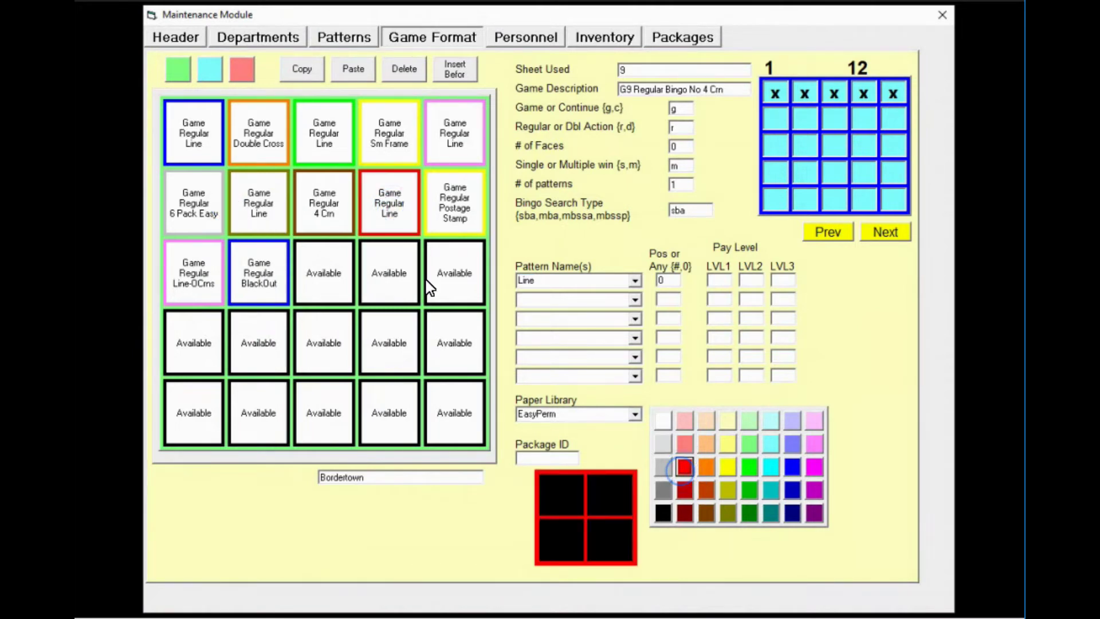
left_click(441, 209)
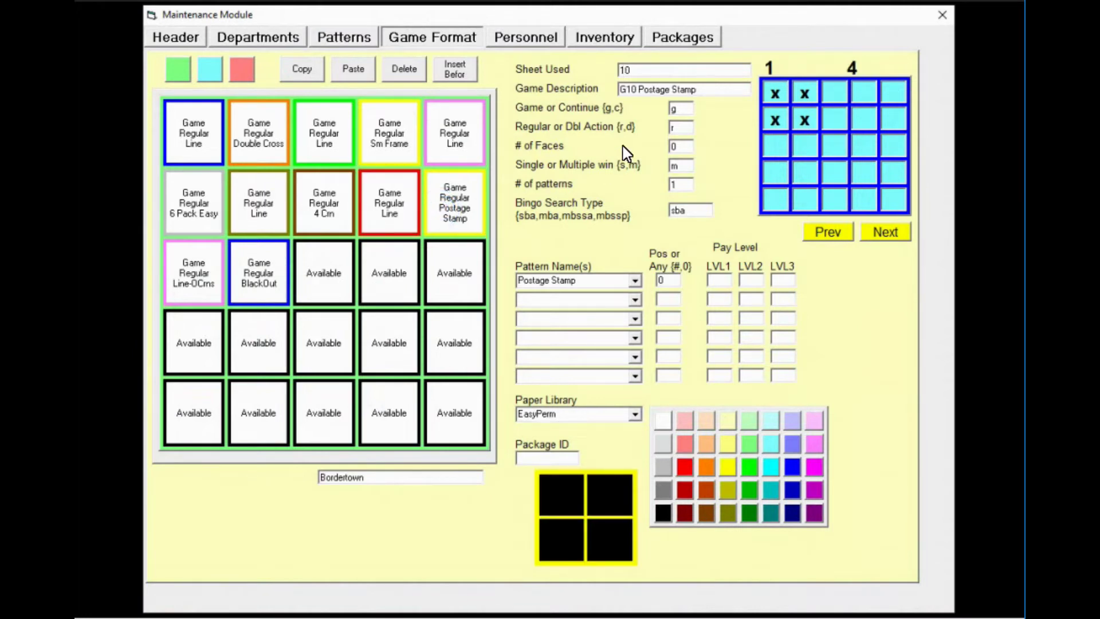
- Retitle game 10 from Postage Stamp to 'G10 Progressive Blackout'
left_click(713, 92)
key("BackSpace")
key("BackSpace")
key("BackSpace")
key("BackSpace")
key("BackSpace")
key("BackSpace")
key("BackSpace")
key("BackSpace")
key("BackSpace")
key("BackSpace")
key("BackSpace")
key("BackSpace")
type("rogressive Blackout")
- Give game 10 the BlackOut pattern and a dark purple tile, then select game 1
left_click(611, 280)
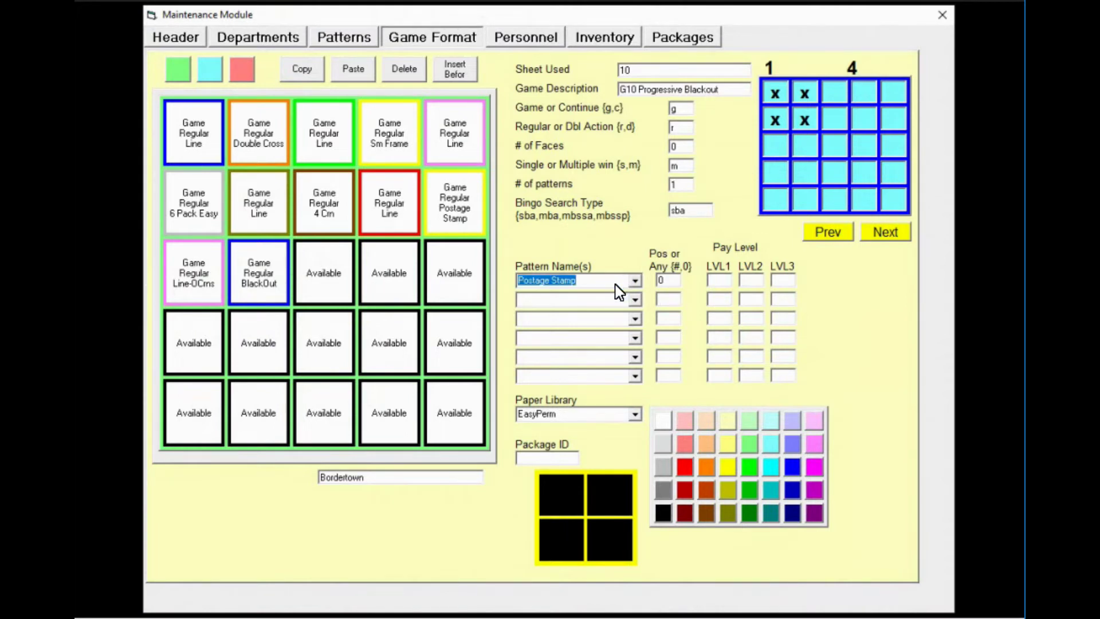
type("black")
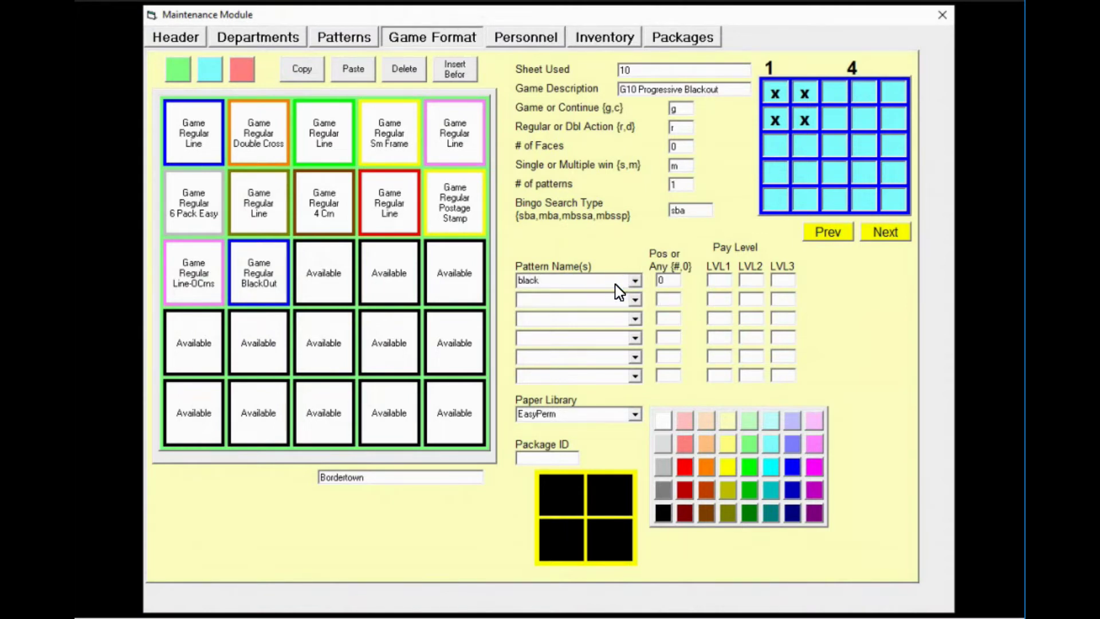
left_click(634, 280)
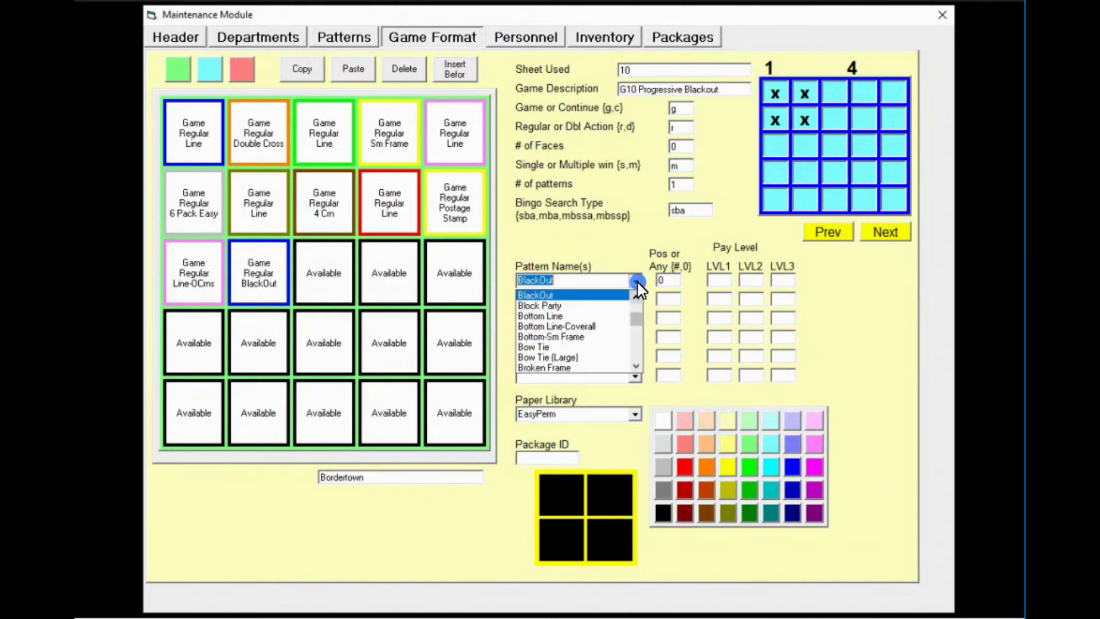
left_click(595, 297)
left_click(596, 283)
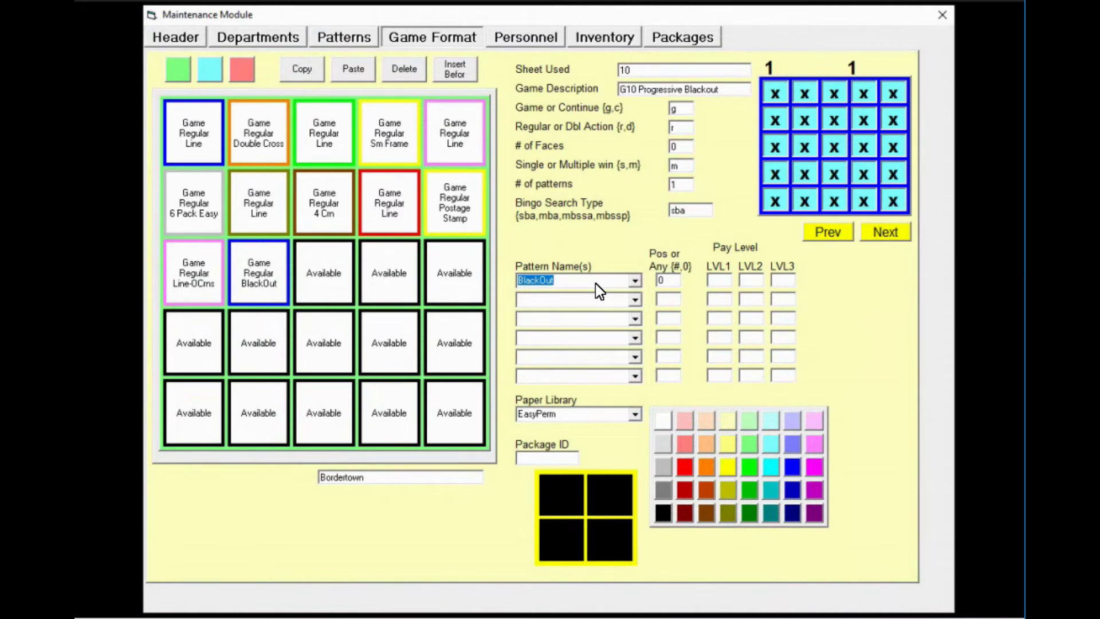
left_click(454, 202)
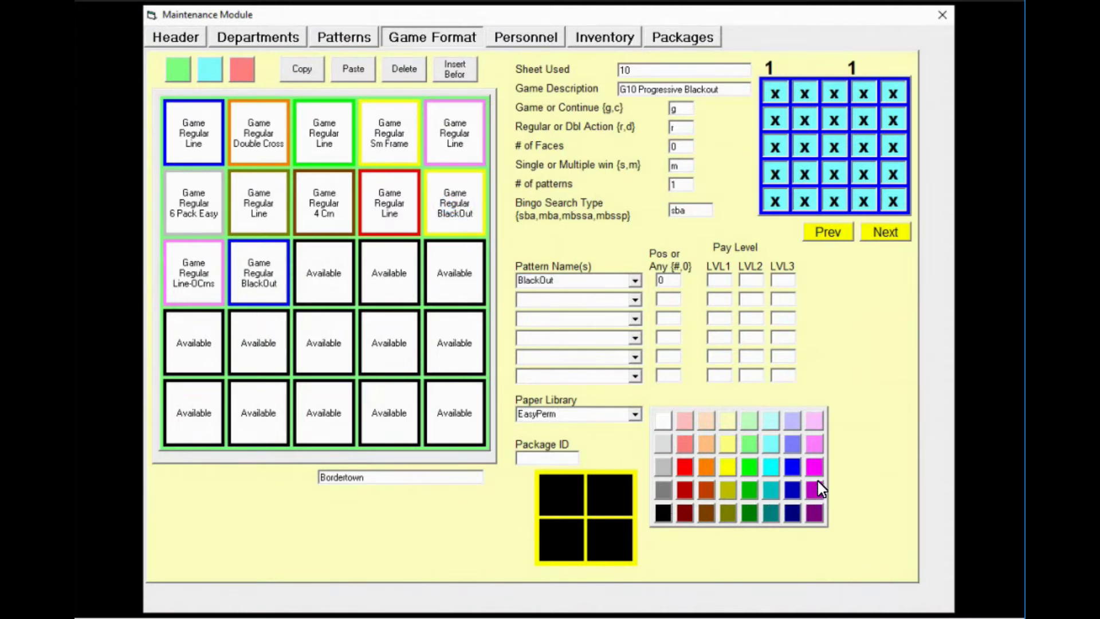
left_click(818, 512)
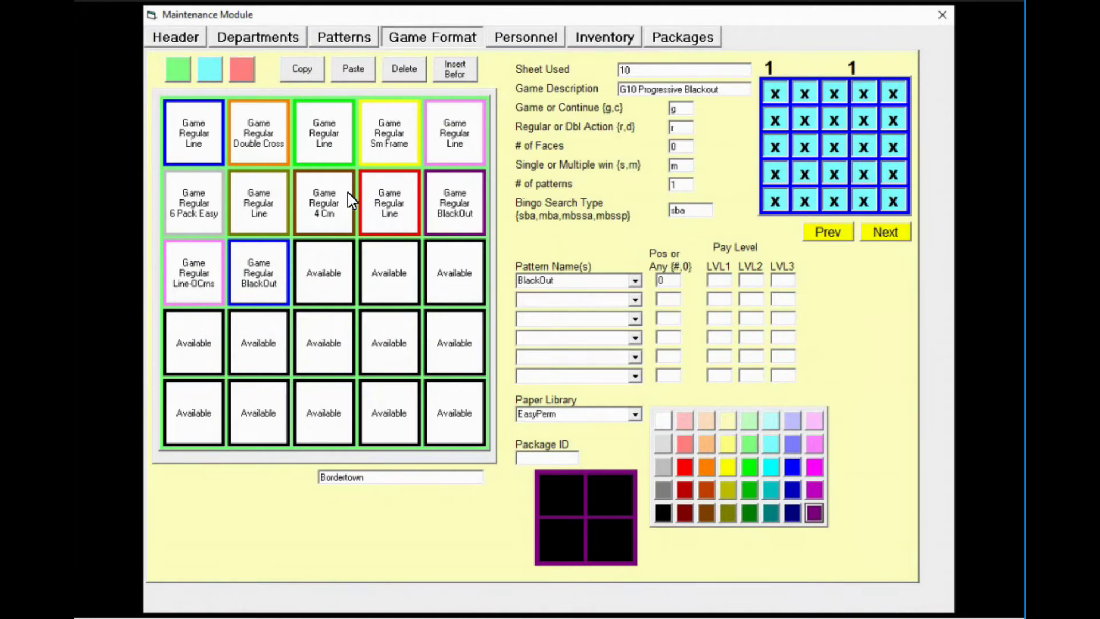
left_click(198, 139)
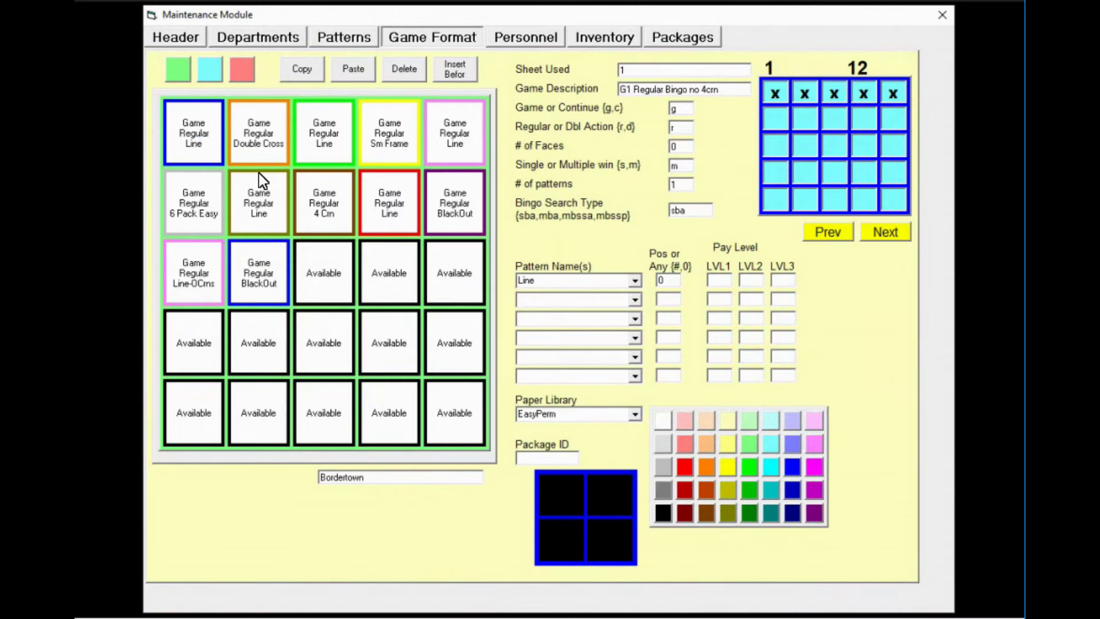
- Review each game tile's details, from Double Cross through game 10 and Line-OCrns
left_click(275, 152)
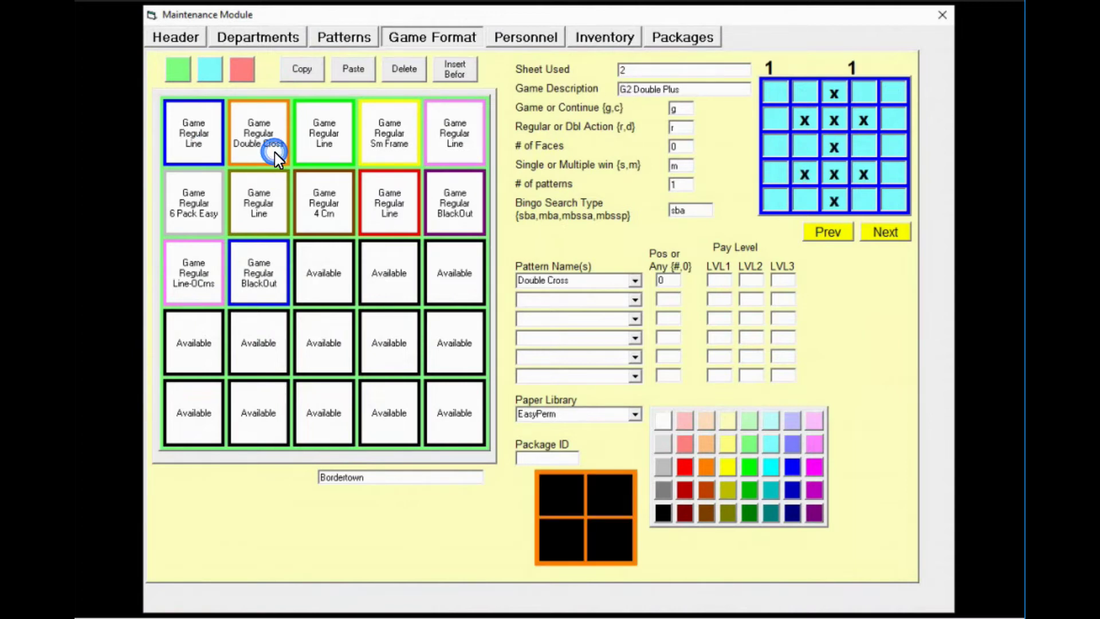
left_click(337, 151)
left_click(391, 147)
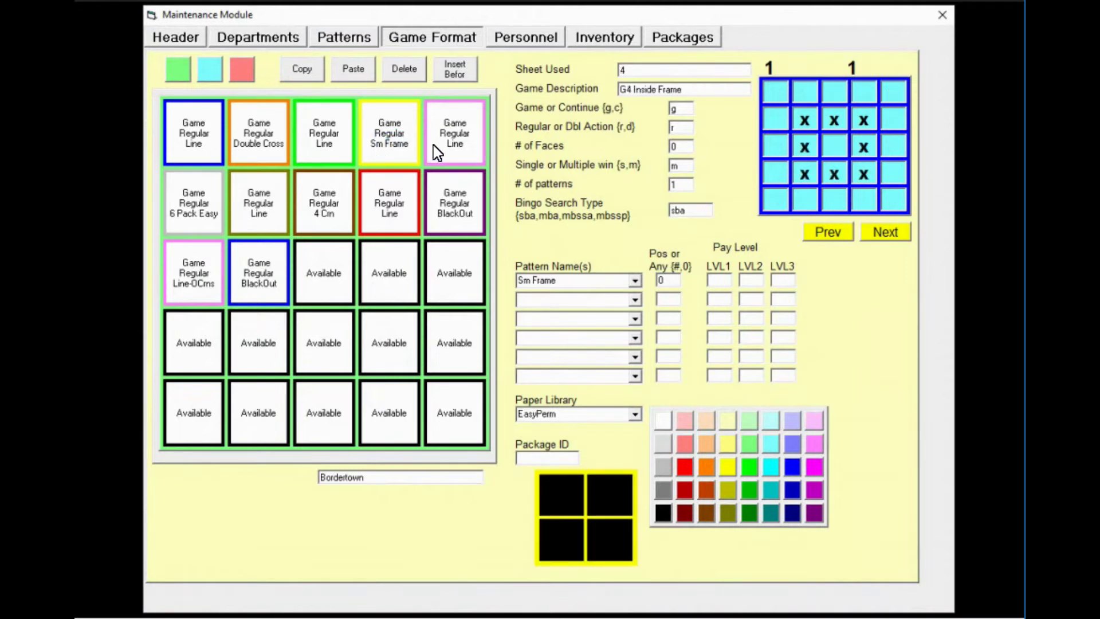
left_click(450, 146)
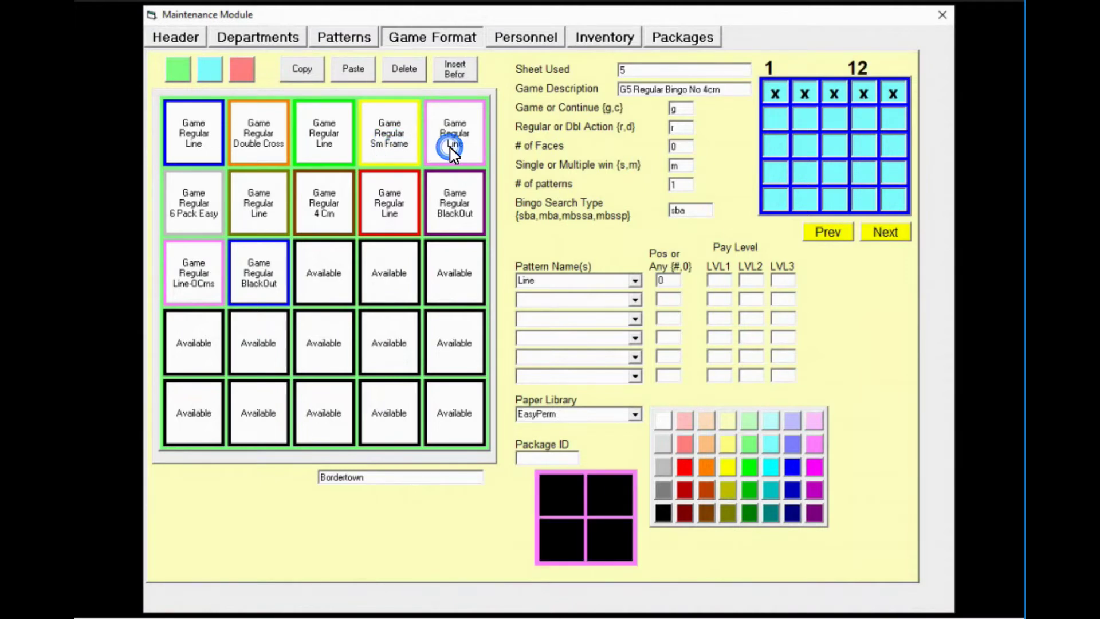
left_click(211, 200)
left_click(280, 203)
left_click(325, 211)
left_click(391, 208)
left_click(445, 208)
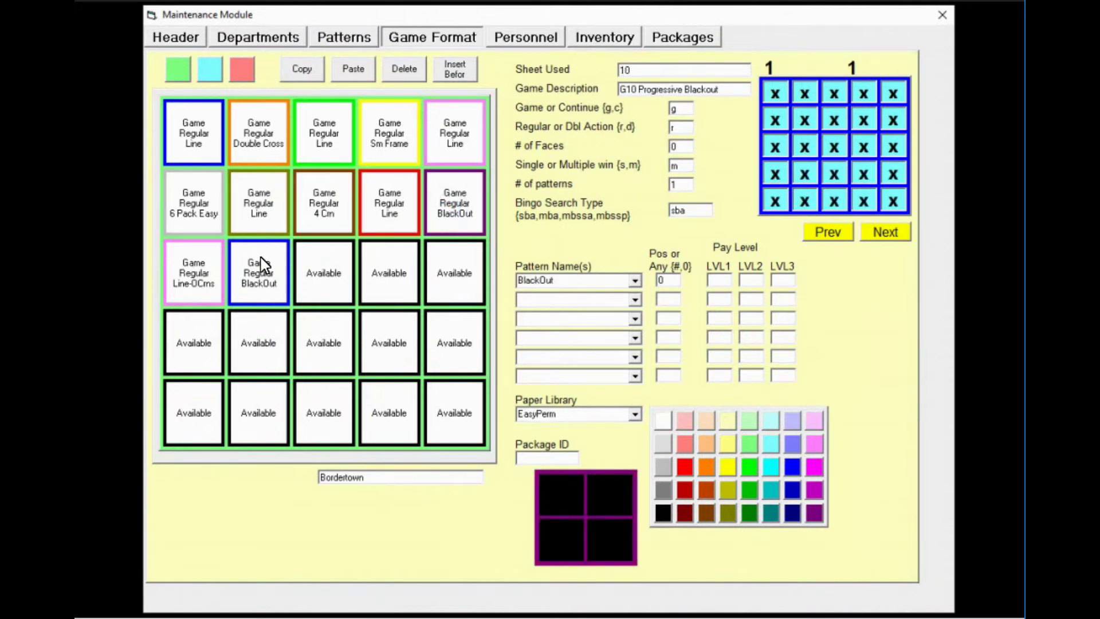
left_click(197, 279)
left_click(257, 284)
left_click(198, 280)
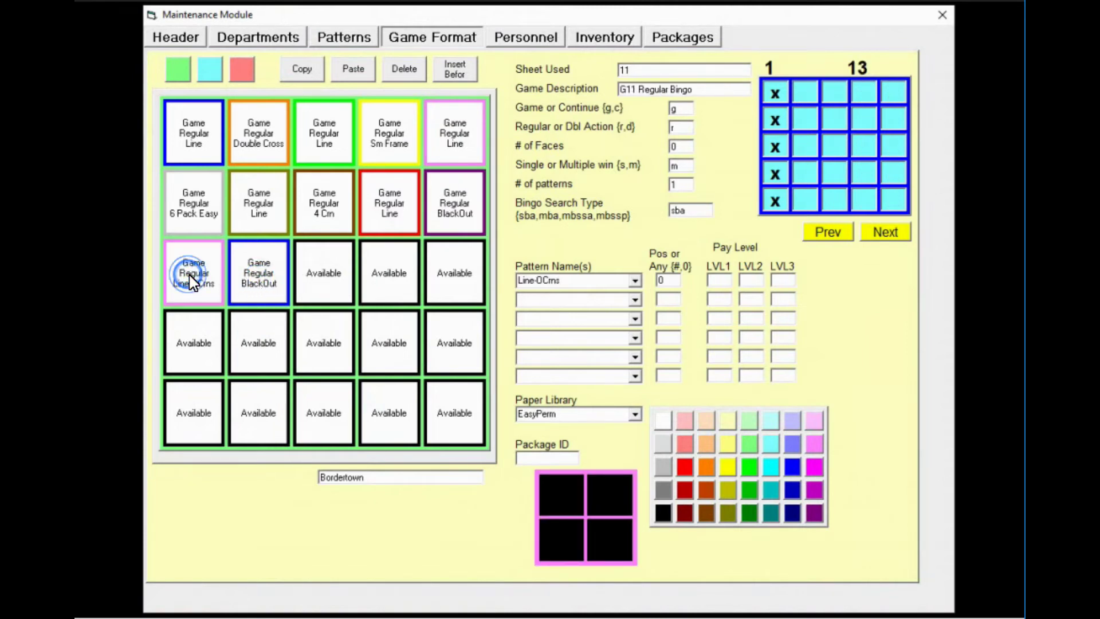
- Clear the BlackOut and Line-OCrns games from the third row so only ten games remain
left_click(326, 278)
left_click(325, 279)
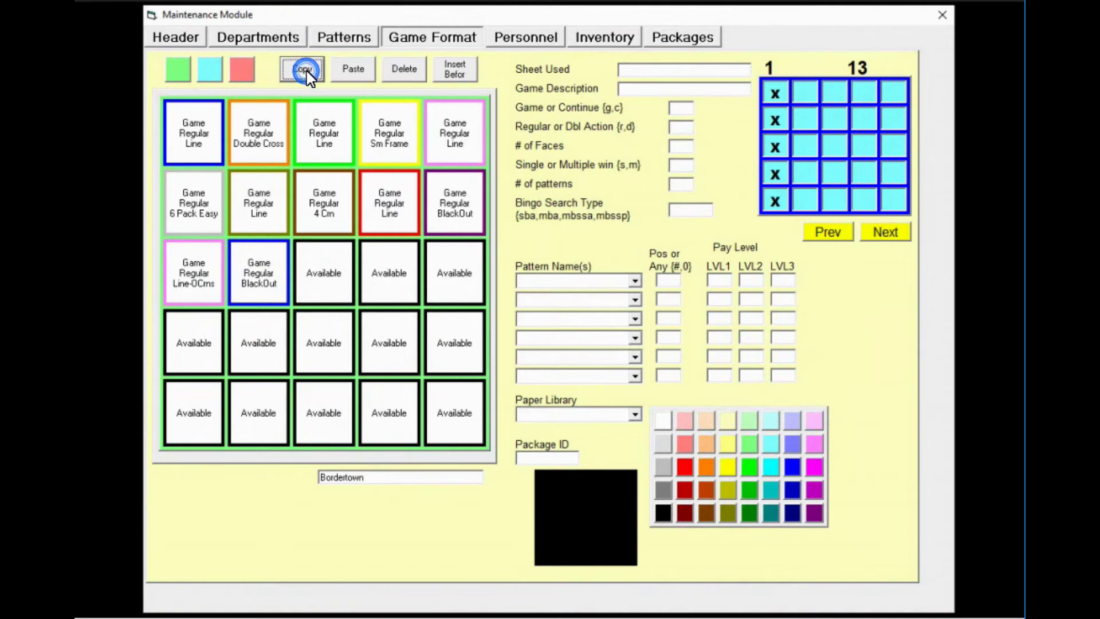
left_click(273, 284)
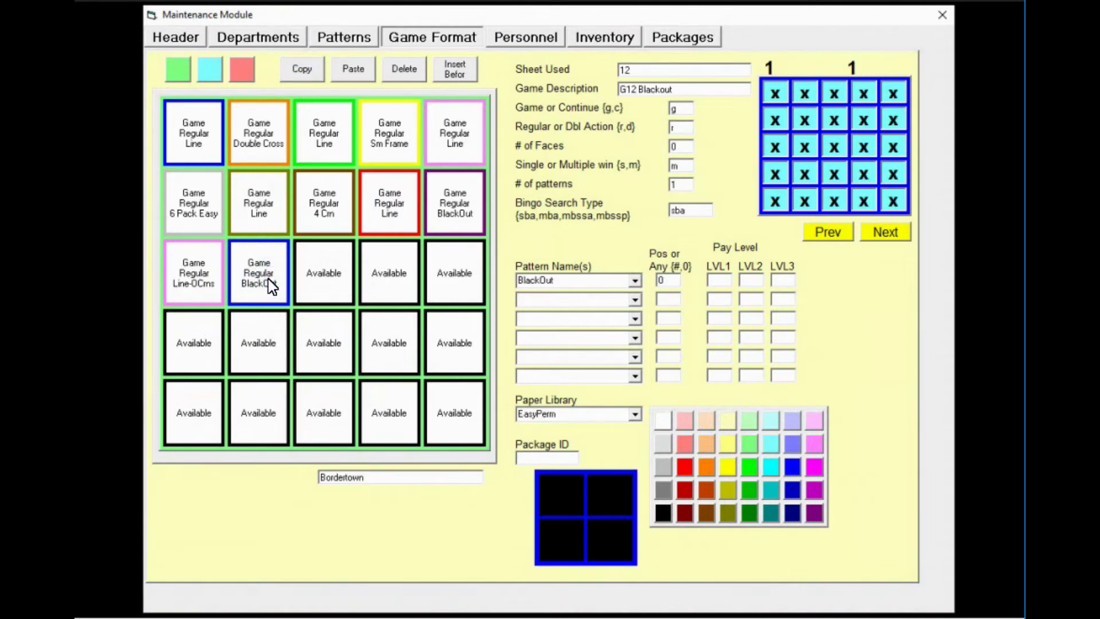
left_click(353, 74)
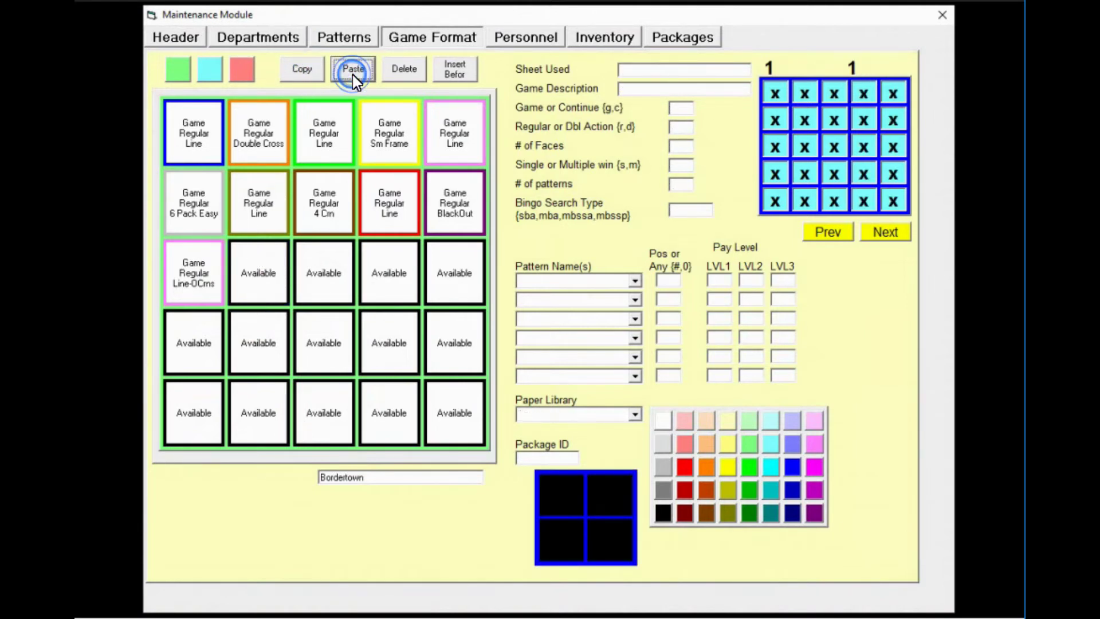
left_click(329, 281)
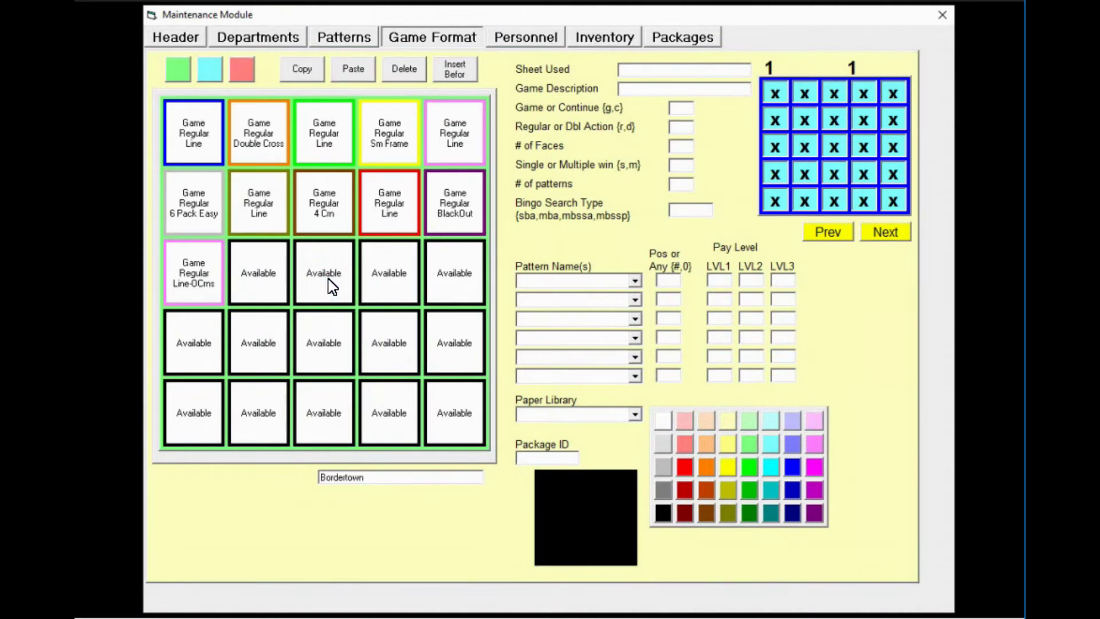
left_click_drag(224, 282, 259, 280)
left_click(259, 279)
left_click(194, 276)
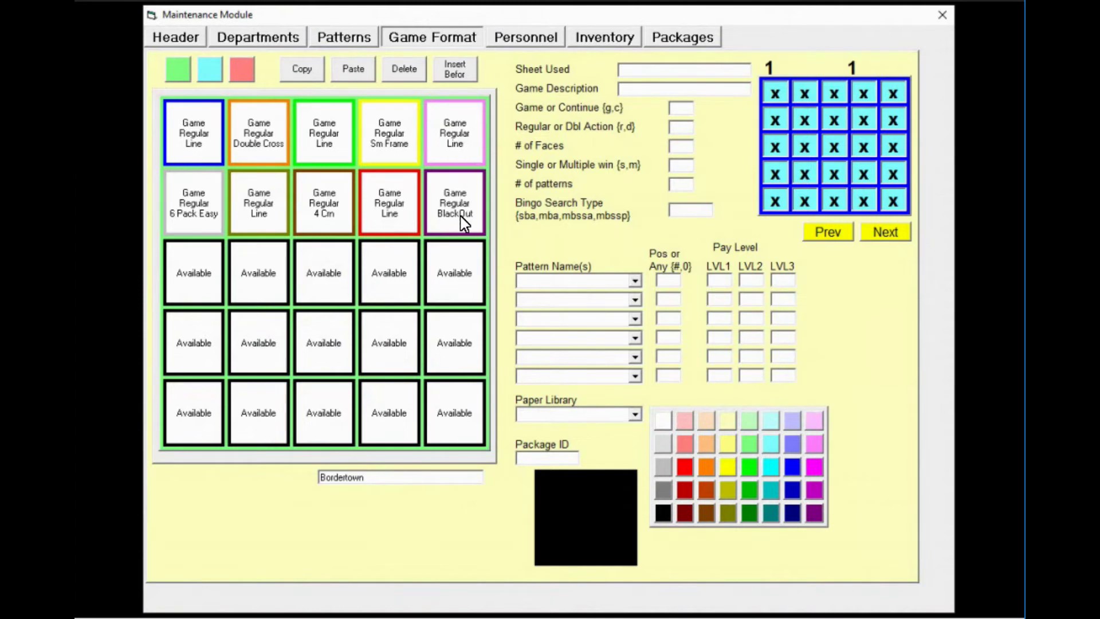
left_click(178, 37)
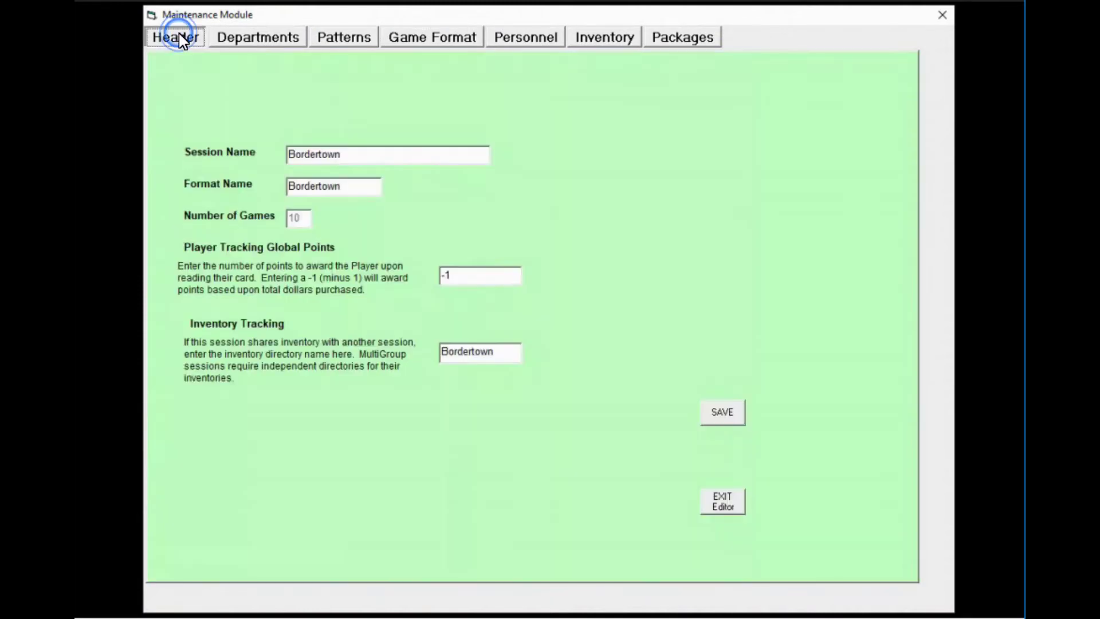
- Save the ten-game session, exit the editor, and reopen Maintenance with the master password
left_click(739, 412)
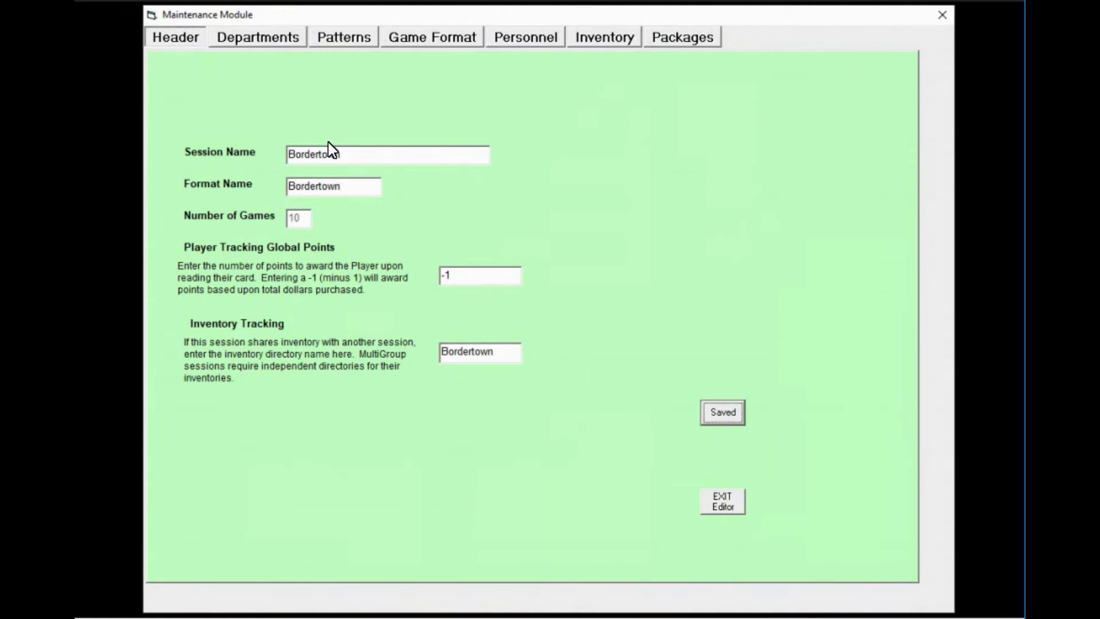
left_click(723, 505)
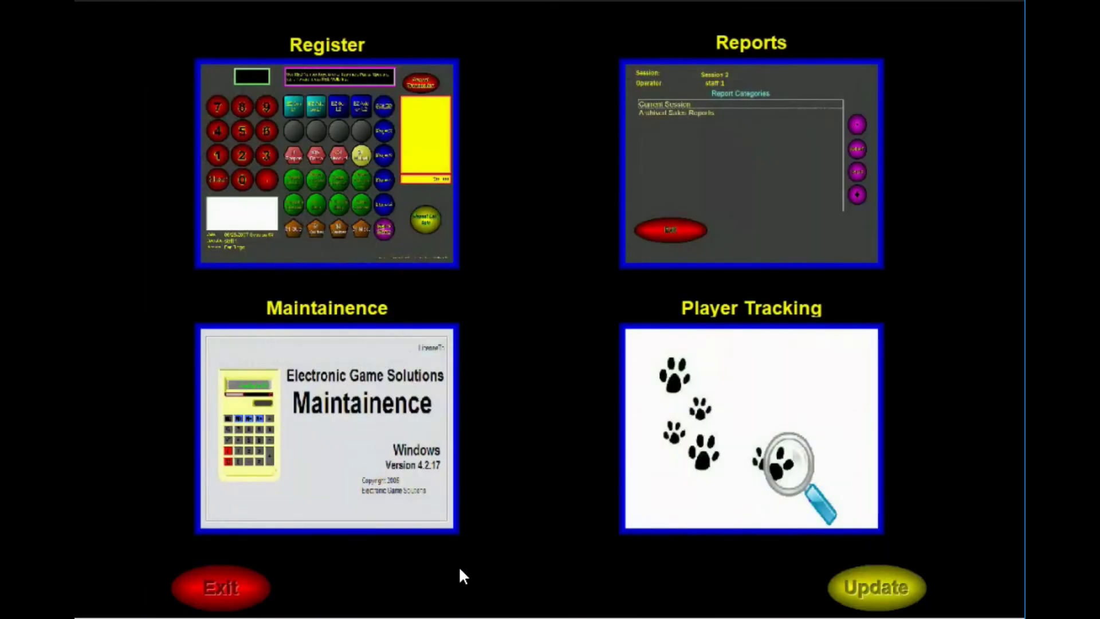
left_click(358, 446)
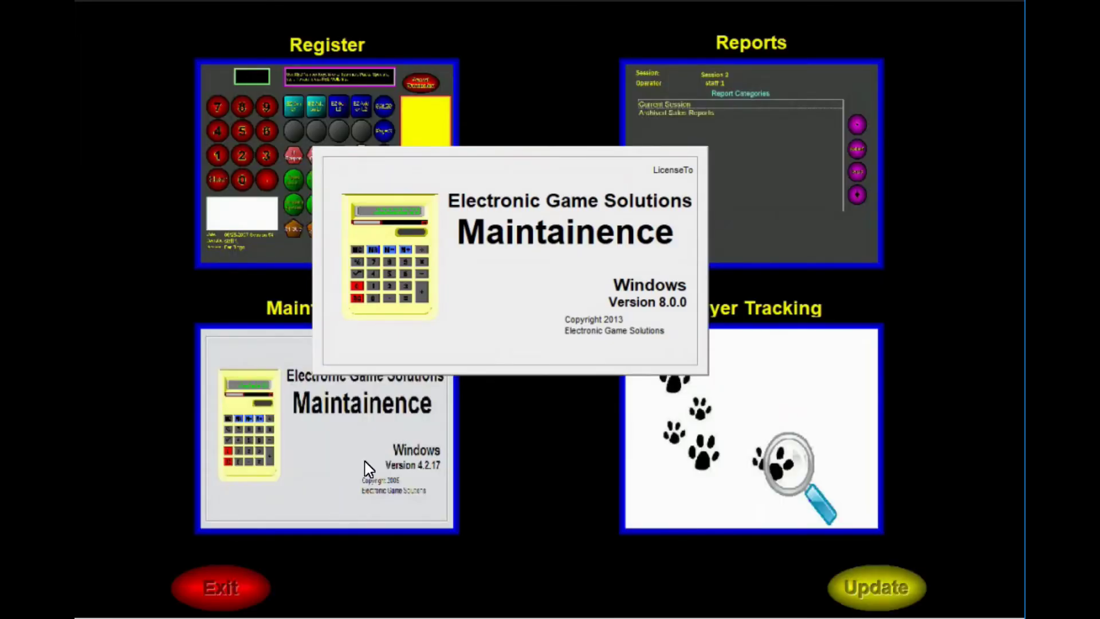
type("****")
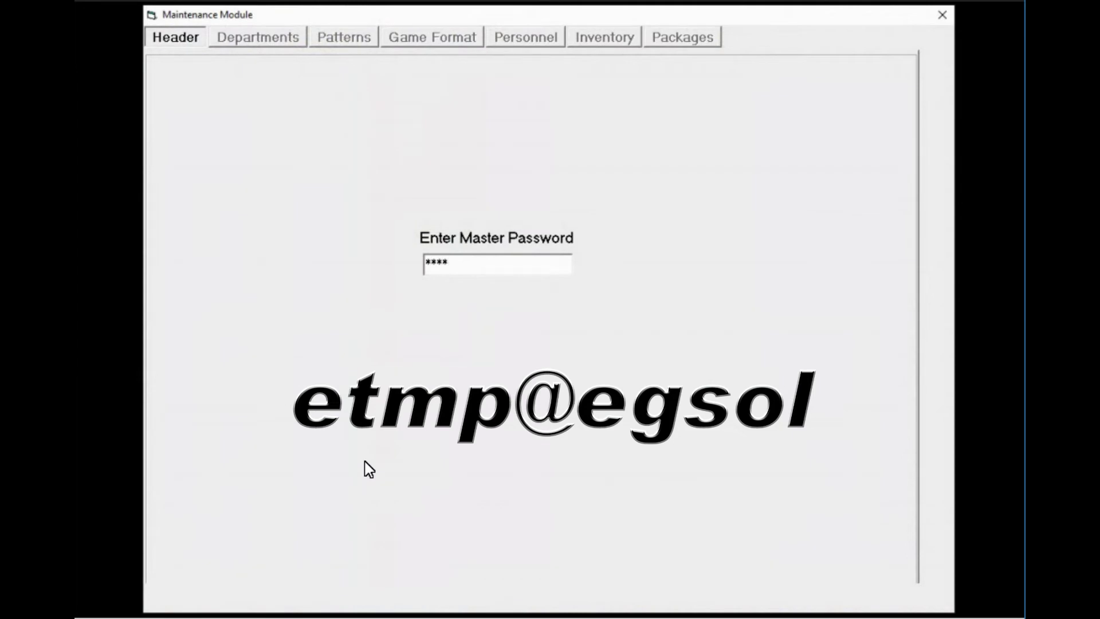
type("******")
key("Return")
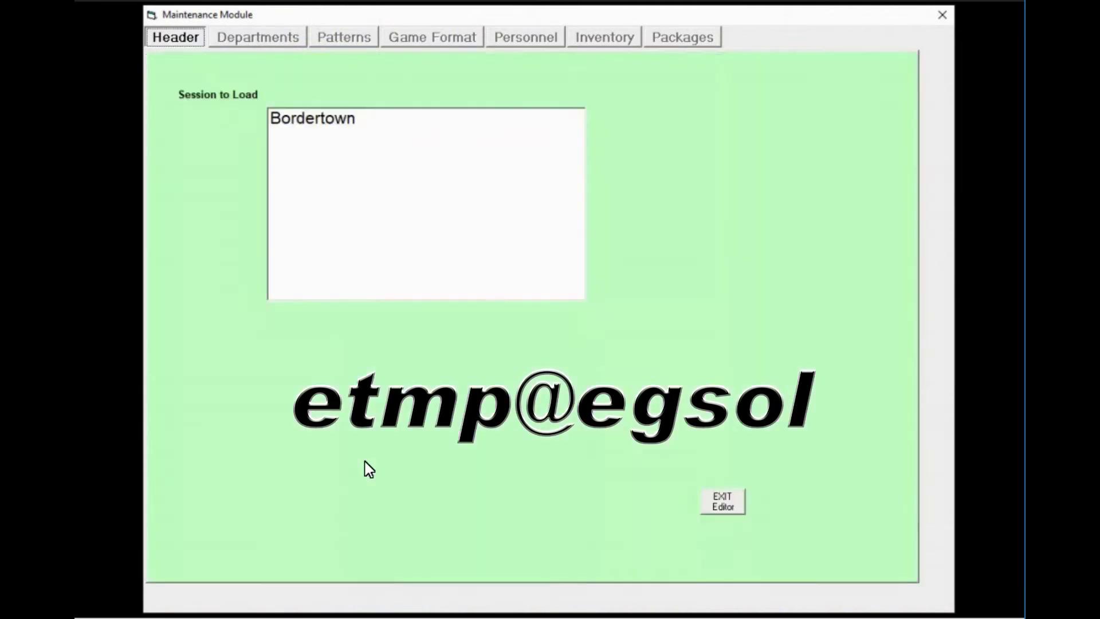
- Load Bordertown with its organization password and show its Game Format grid
left_click(345, 118)
type("1")
key("Return")
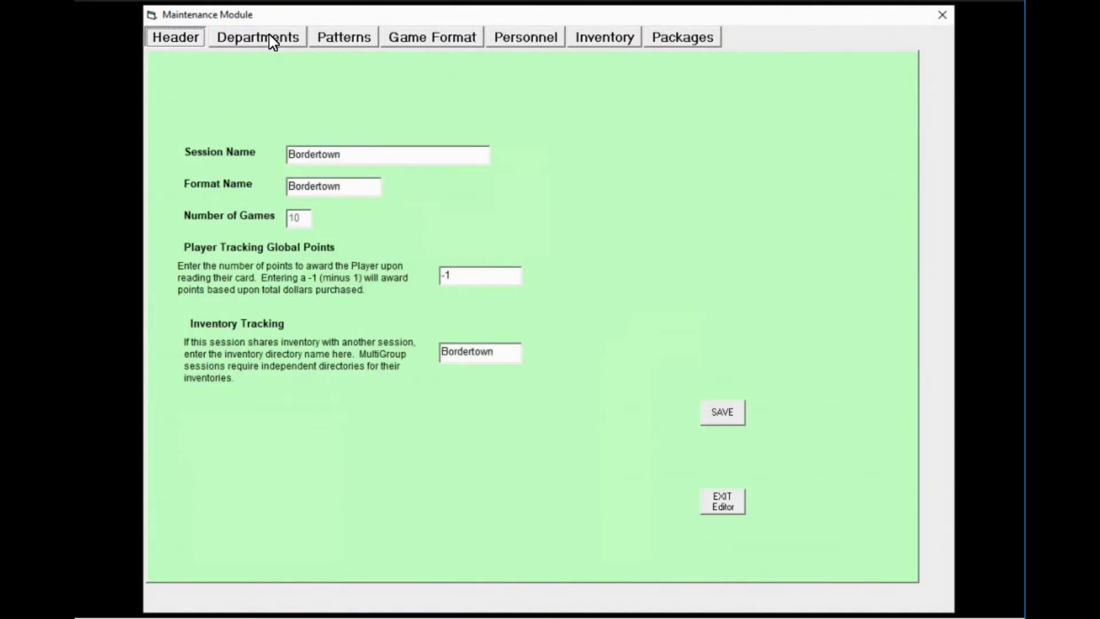
left_click(268, 39)
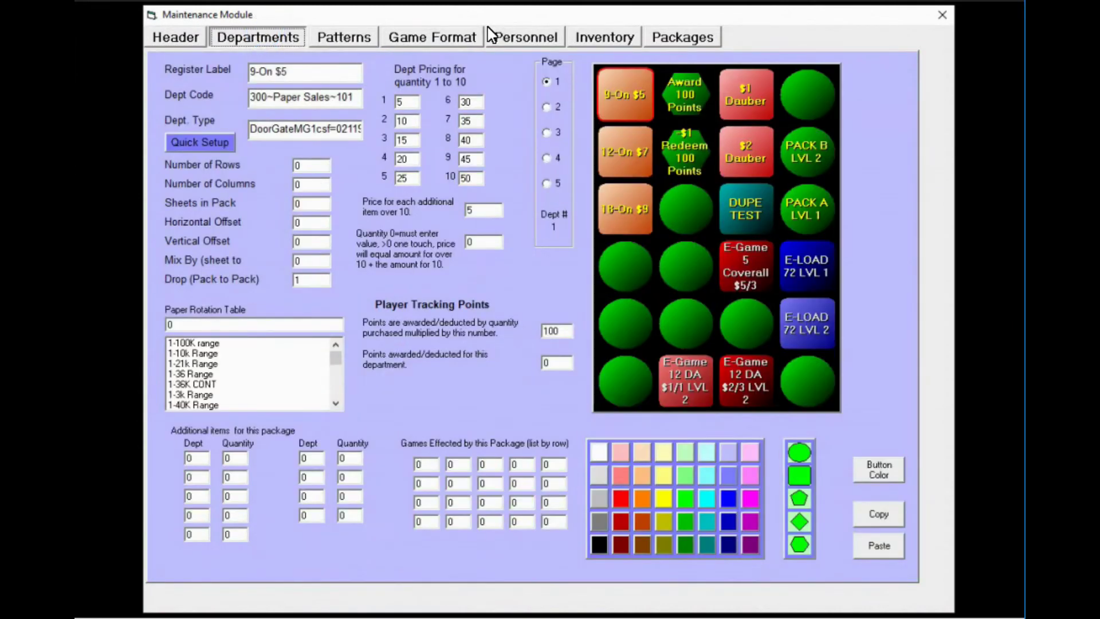
left_click(457, 37)
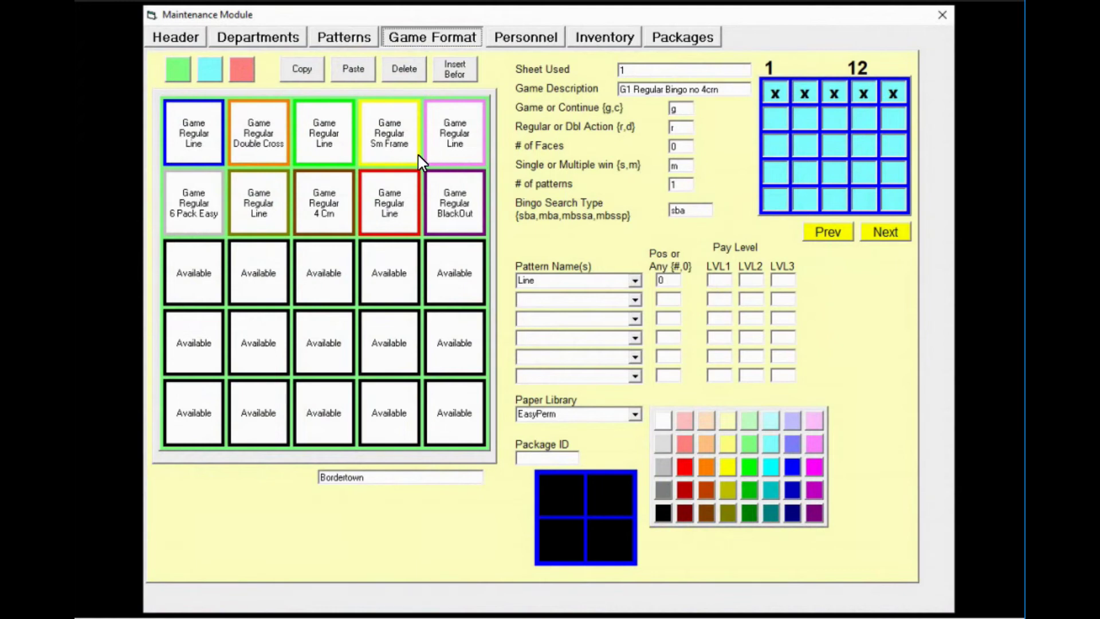
- Check the 6 Pack Easy, game 7, 4 Crn and BlackOut tiles, then return to the Header page
left_click(200, 213)
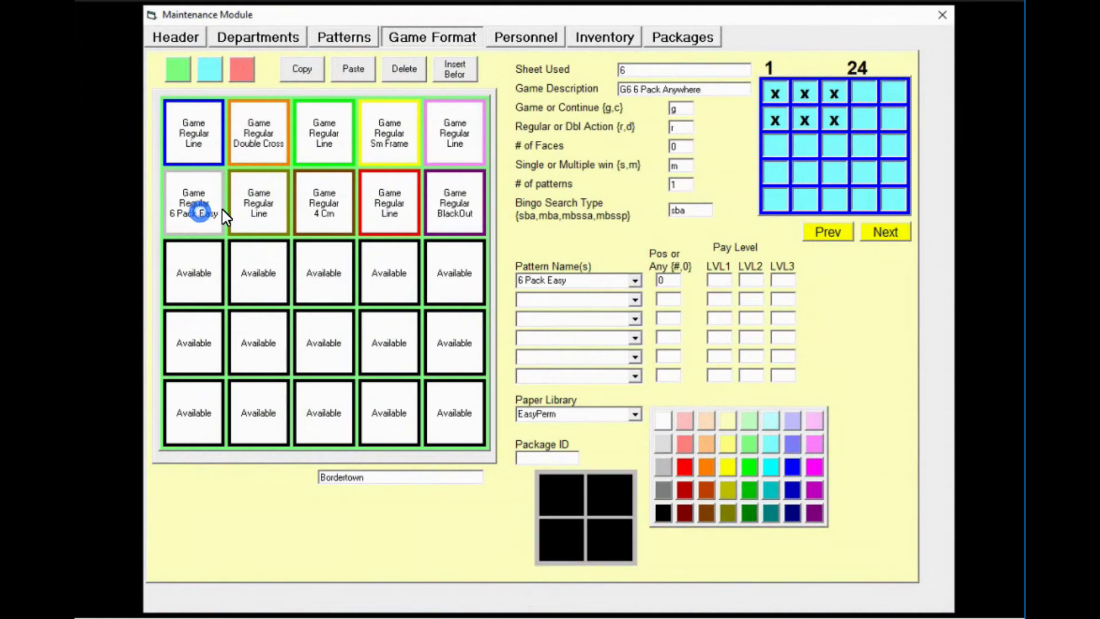
left_click(260, 209)
left_click(318, 203)
left_click(457, 211)
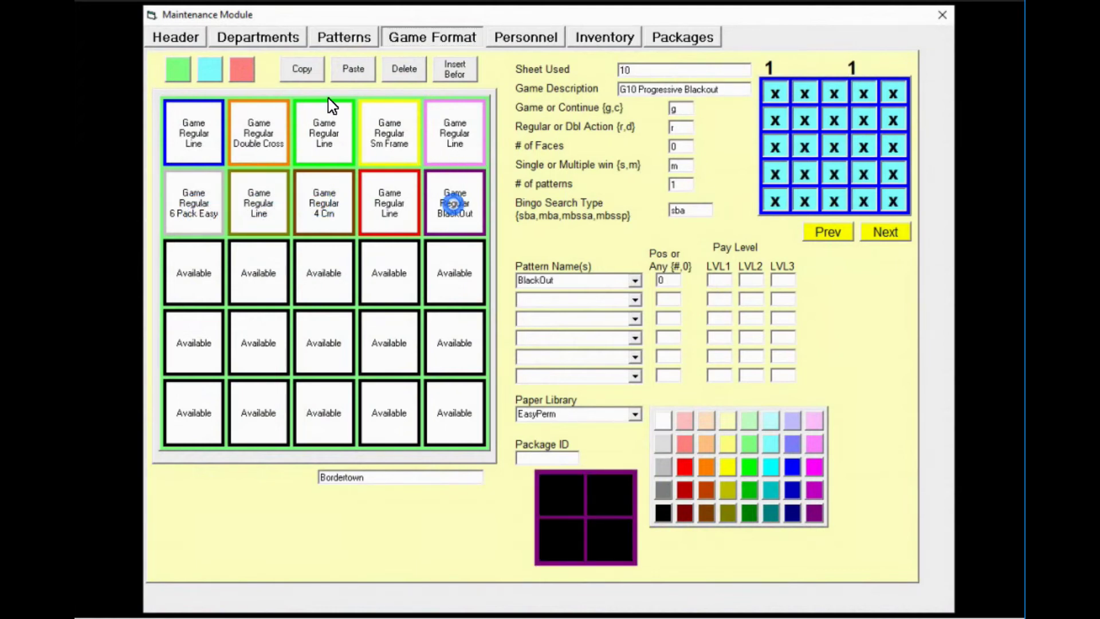
left_click(181, 38)
left_click(357, 156)
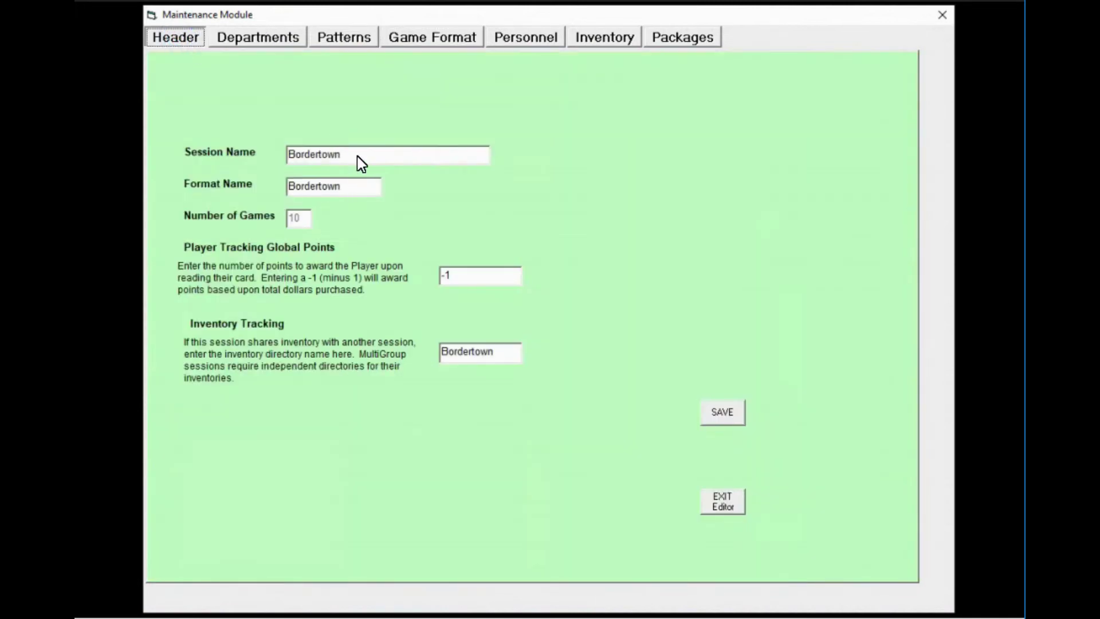
- Change the Session Name from Bordertown to 'Demo Program'
key("shift+Home")
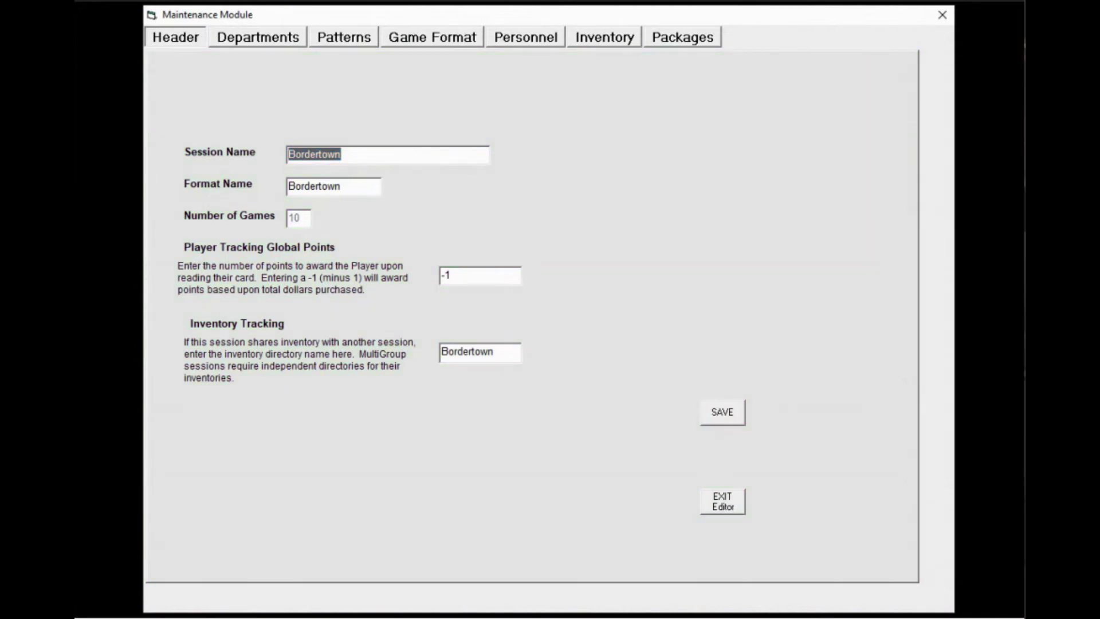
left_click(401, 162)
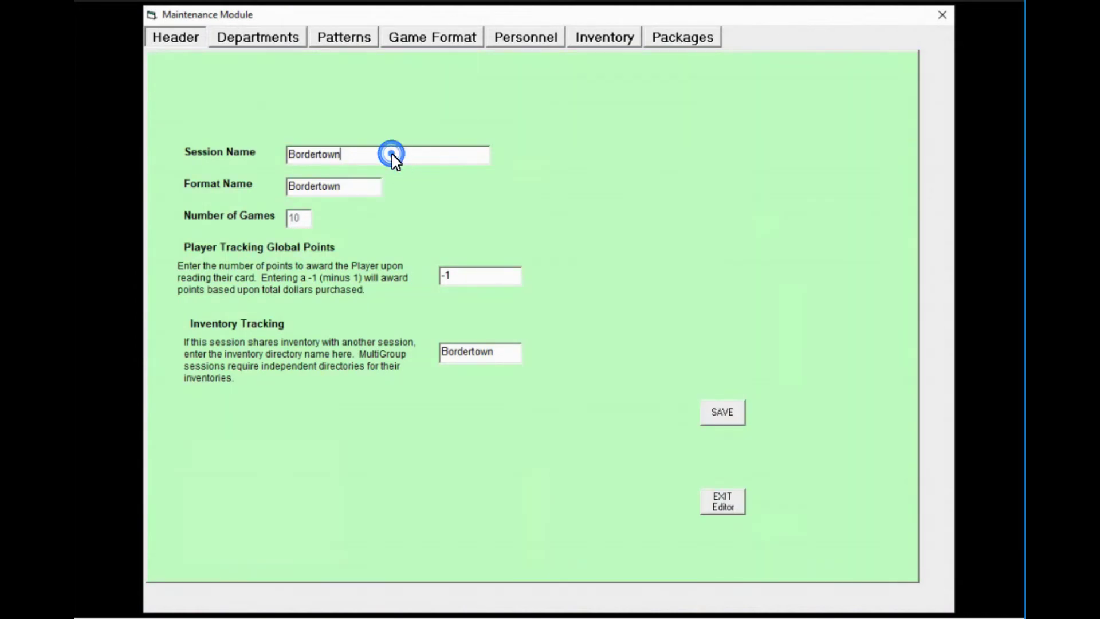
key("BackSpace")
key("BackSpace")
key("BackSpace")
key("BackSpace")
key("BackSpace")
key("BackSpace")
key("BackSpace")
key("BackSpace")
key("BackSpace")
key("BackSpace")
type("DemoPro")
key("BackSpace")
key("BackSpace")
key("BackSpace")
type("Program")
left_click_drag(391, 154, 252, 159)
key("ctrl+c")
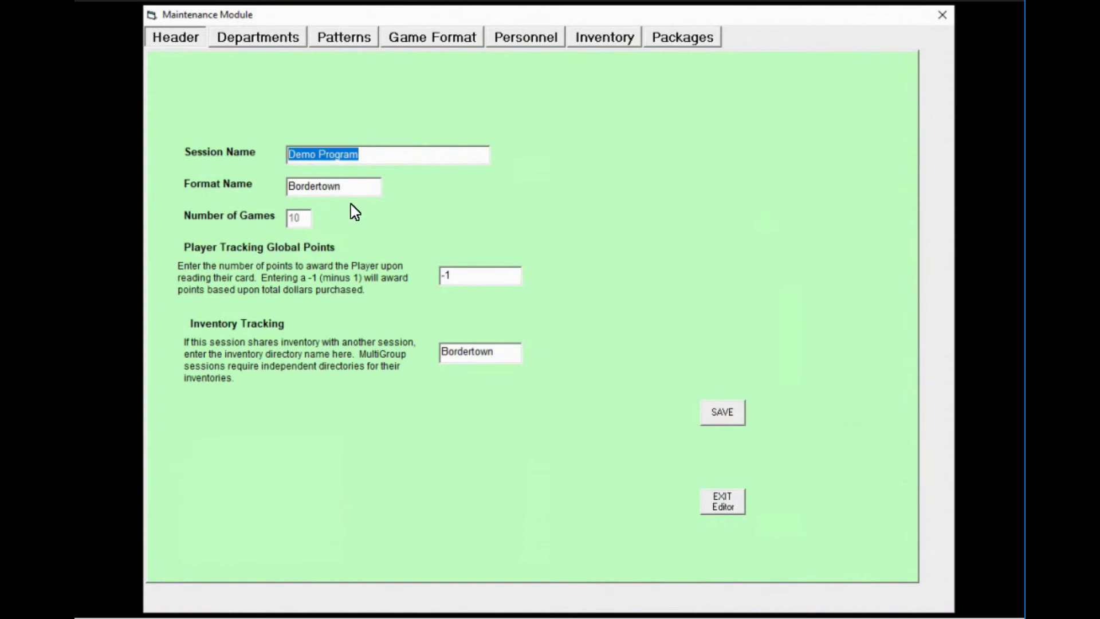
- Paste 'Demo Program' into the Format Name and inventory directory fields
left_click(366, 187)
left_click_drag(360, 194, 180, 186)
key("ctrl+v")
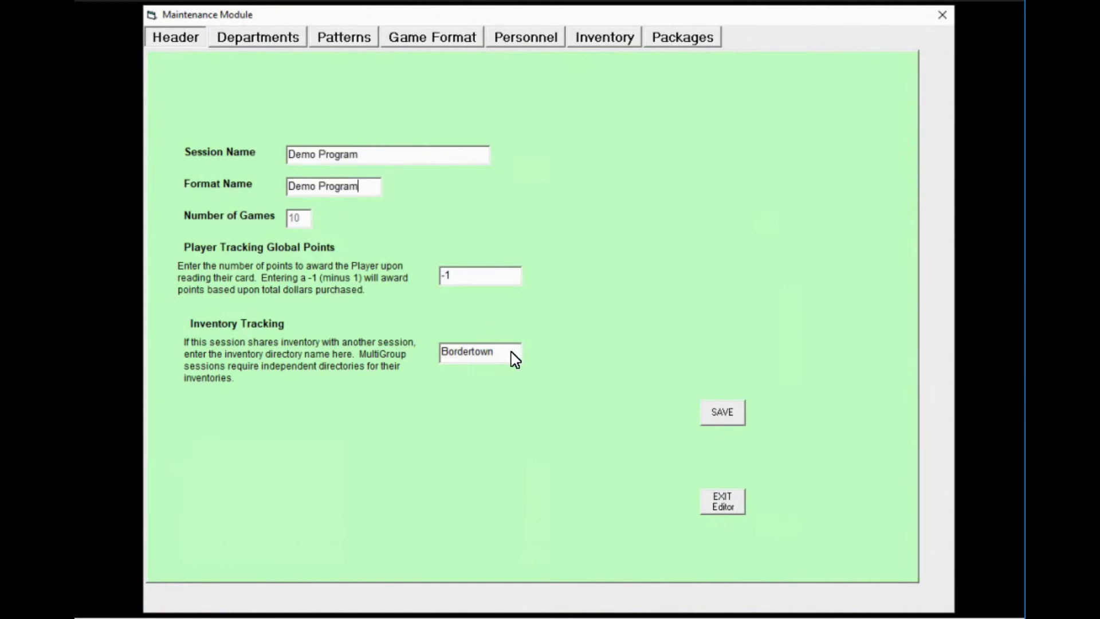
double_click(495, 356)
key("ctrl+v")
left_click(451, 38)
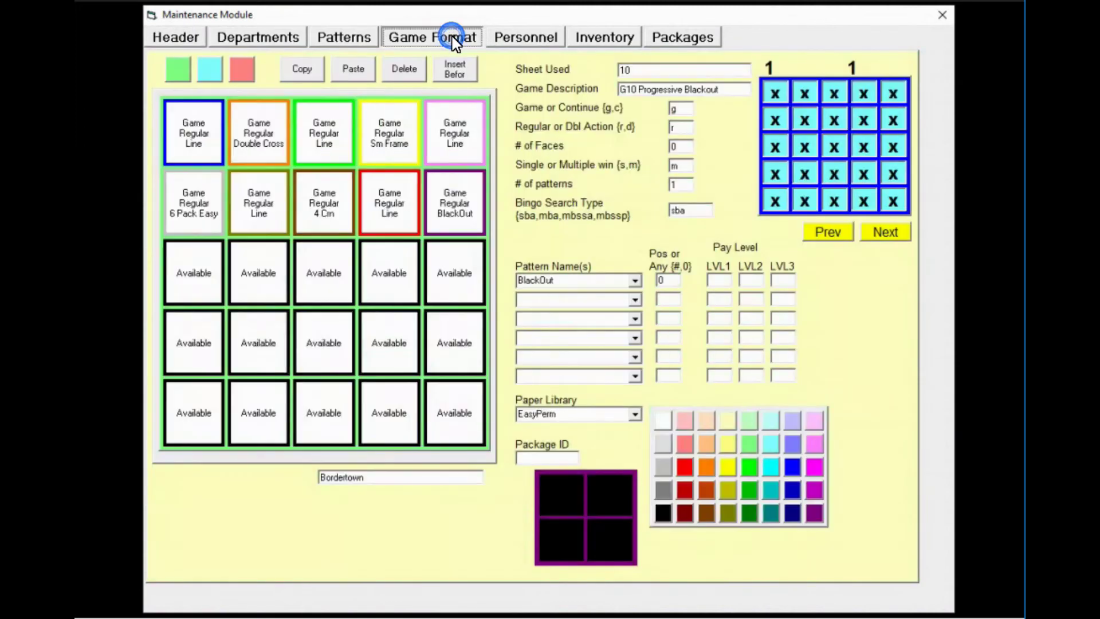
- Set the name under the game grid to 'Demo Program', then save and close the editor
double_click(387, 478)
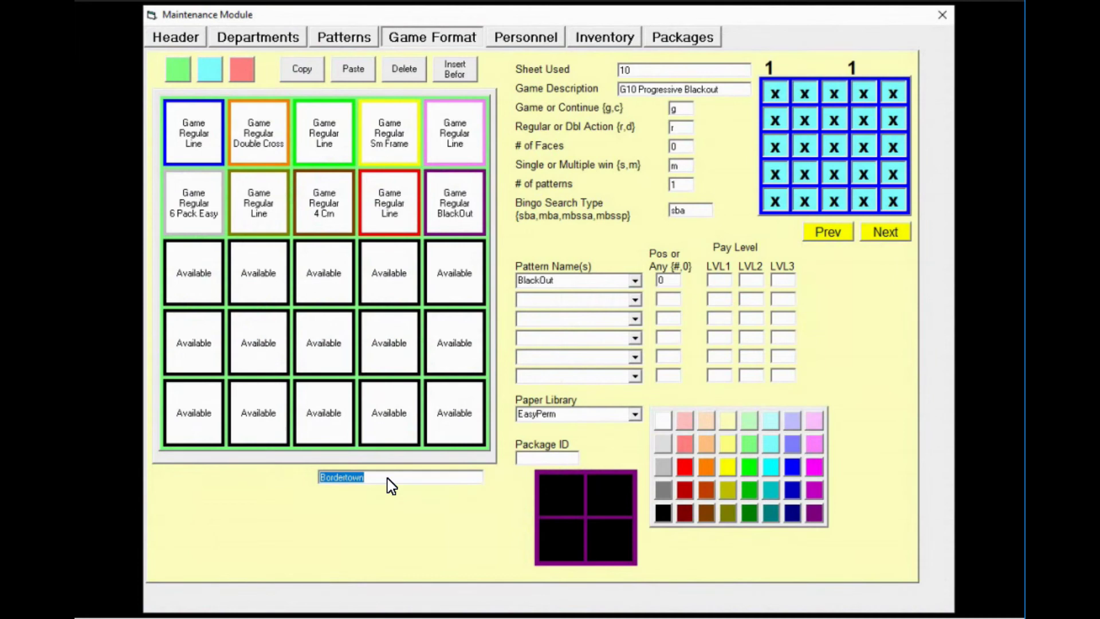
key("ctrl+v")
left_click(180, 34)
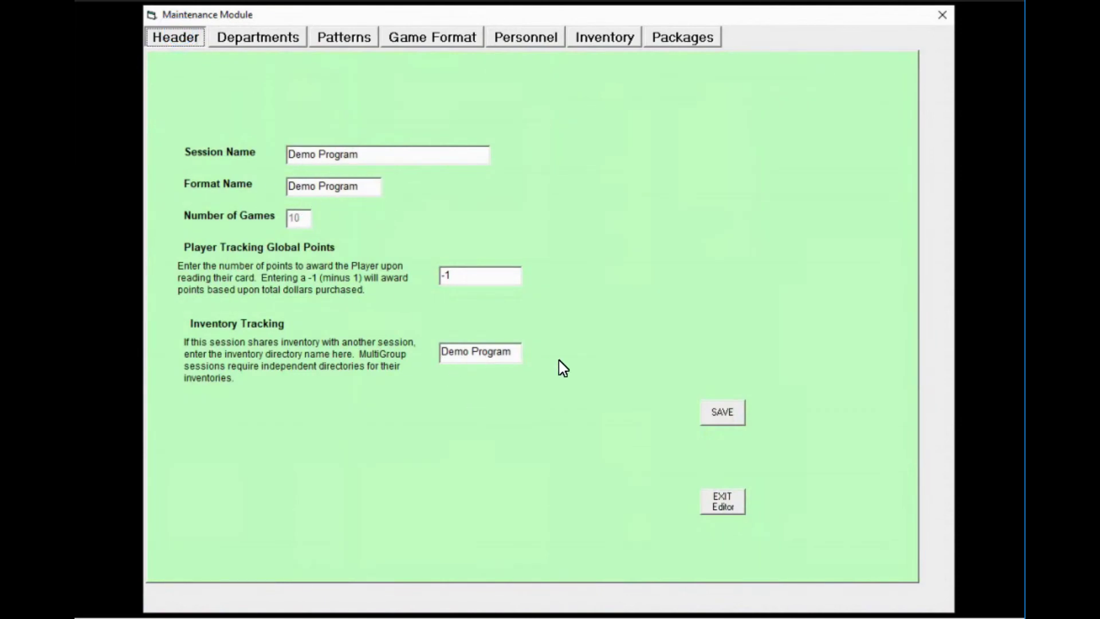
left_click(719, 411)
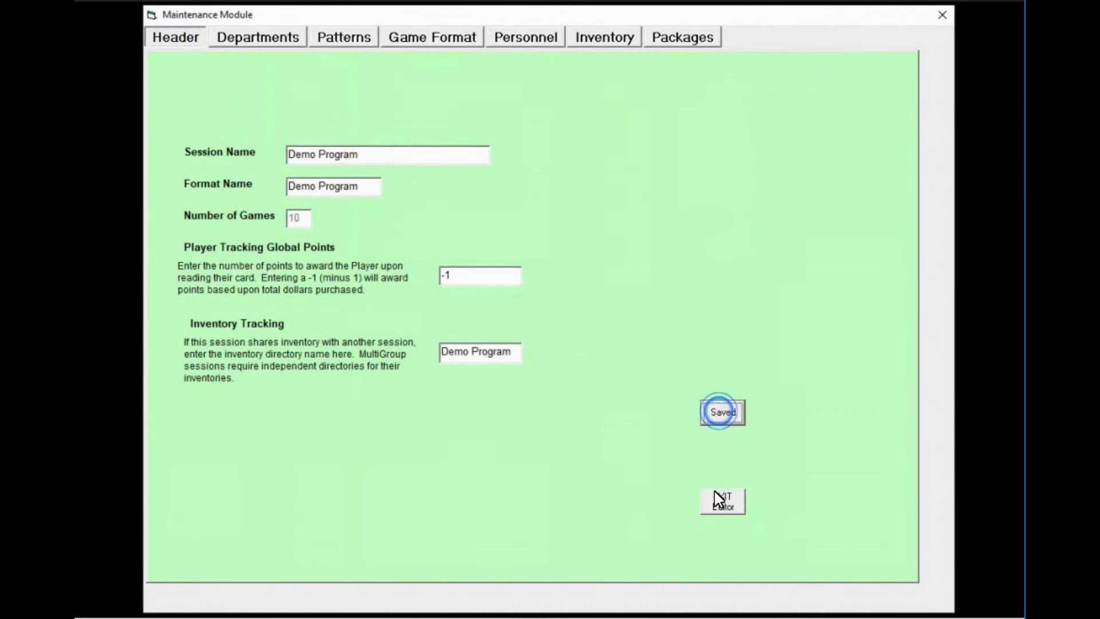
left_click(720, 506)
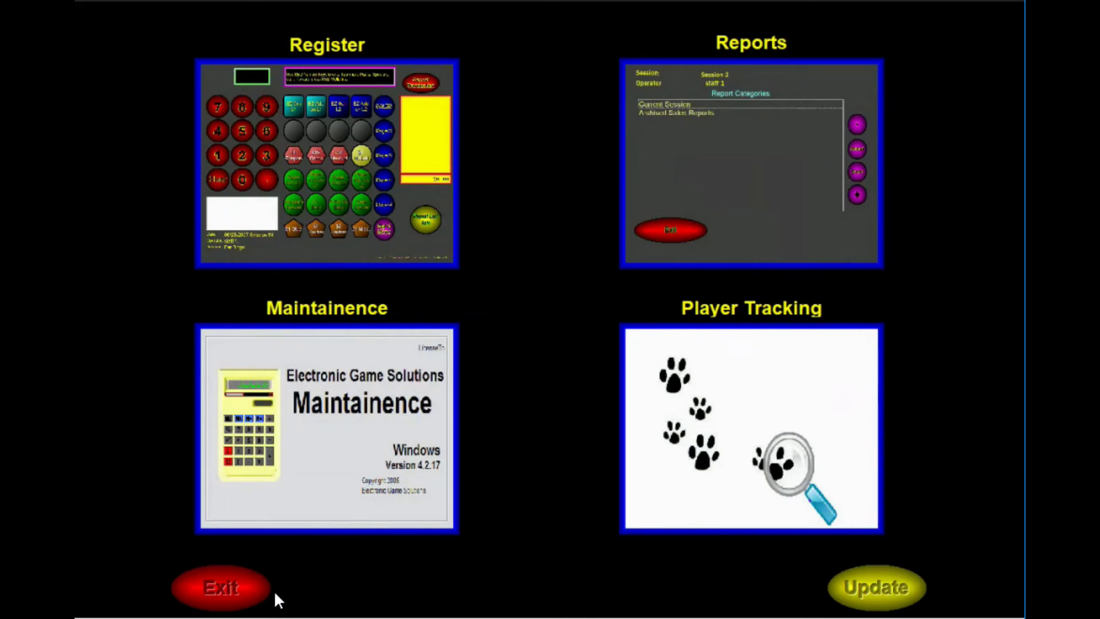
- Exit the launcher by entering its password, then bring up the Windows Start menu
left_click(228, 591)
type("1")
key("Return")
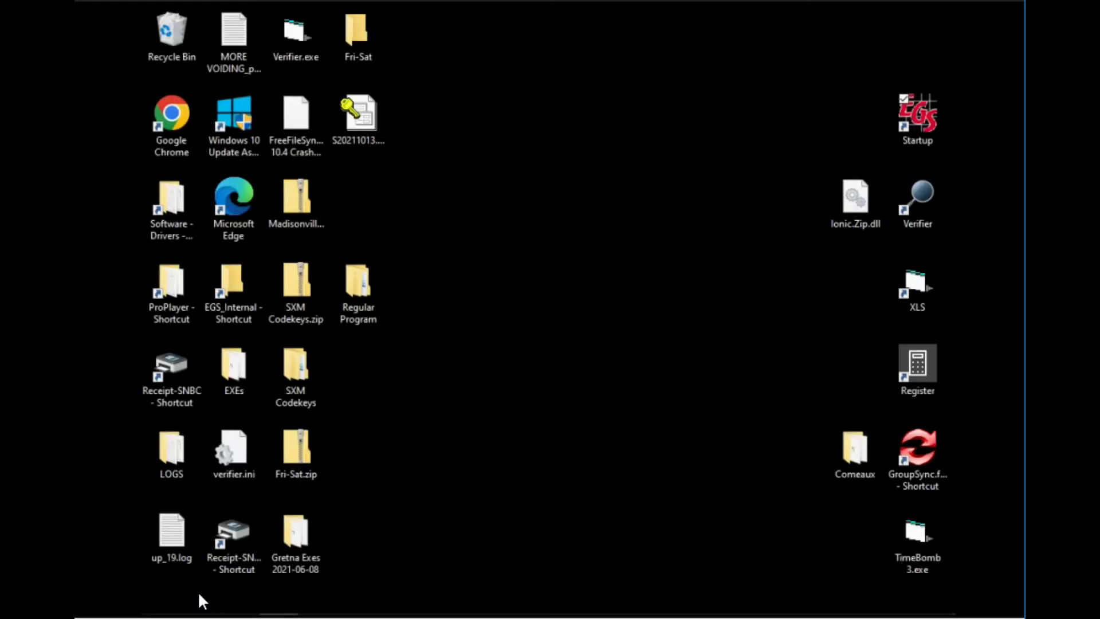
key("super")
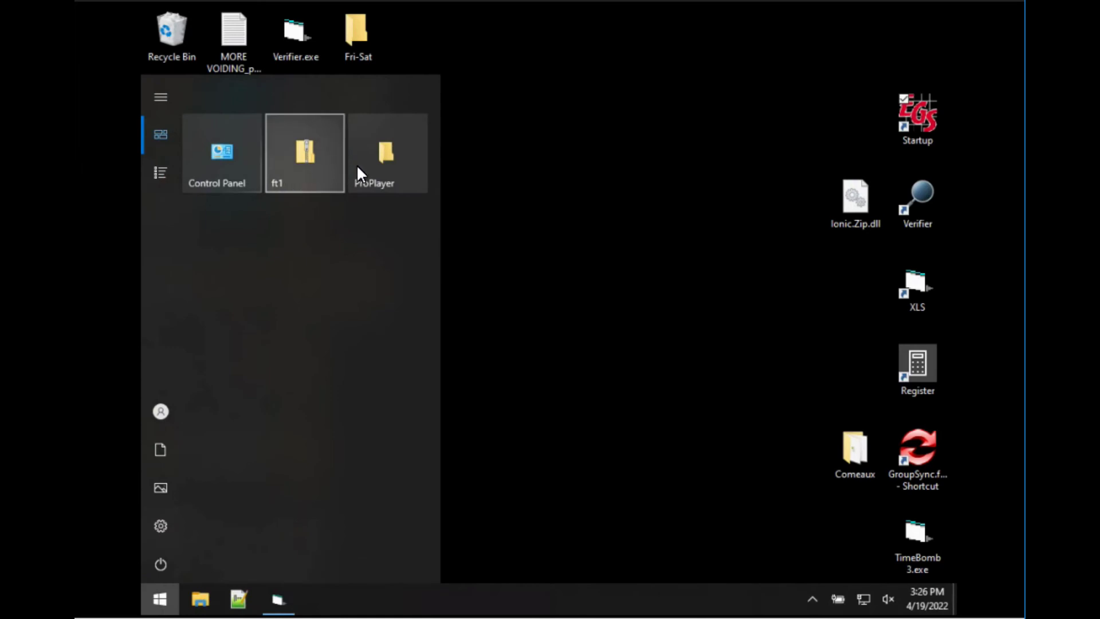
- In ProPlayer's codekeys folder, rename the Bordertown session folder to 'Demo Program'
left_click(377, 162)
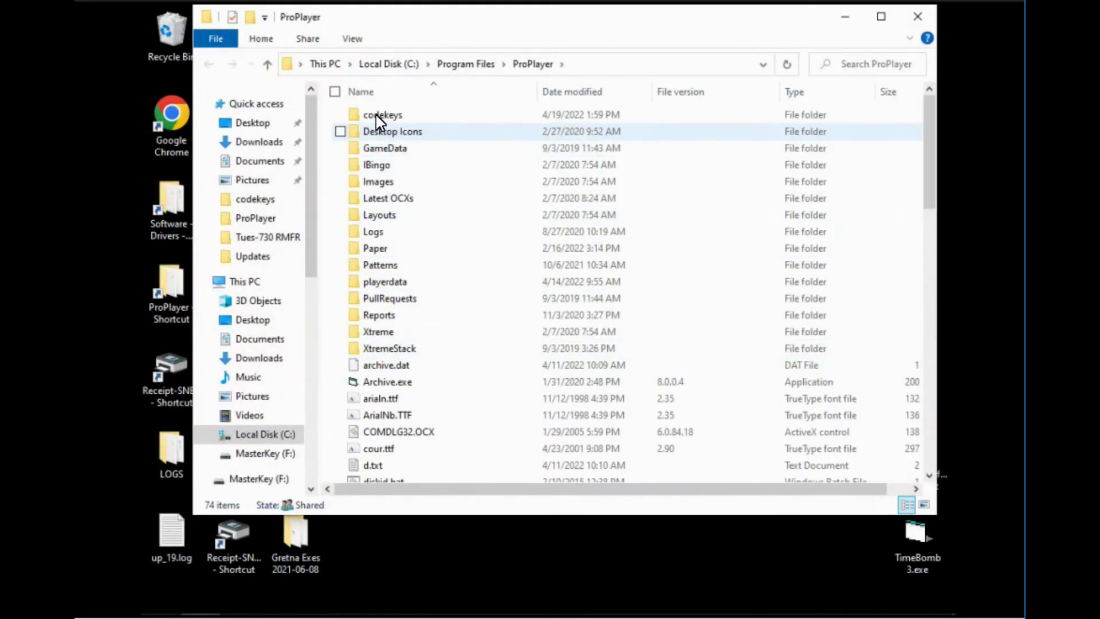
double_click(376, 114)
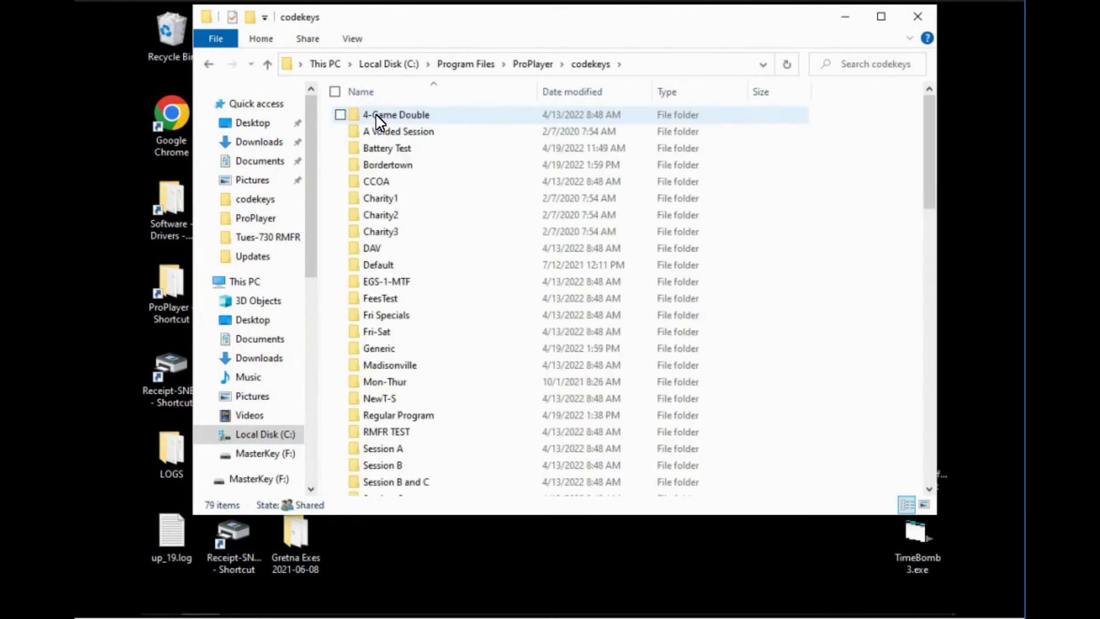
left_click(390, 168)
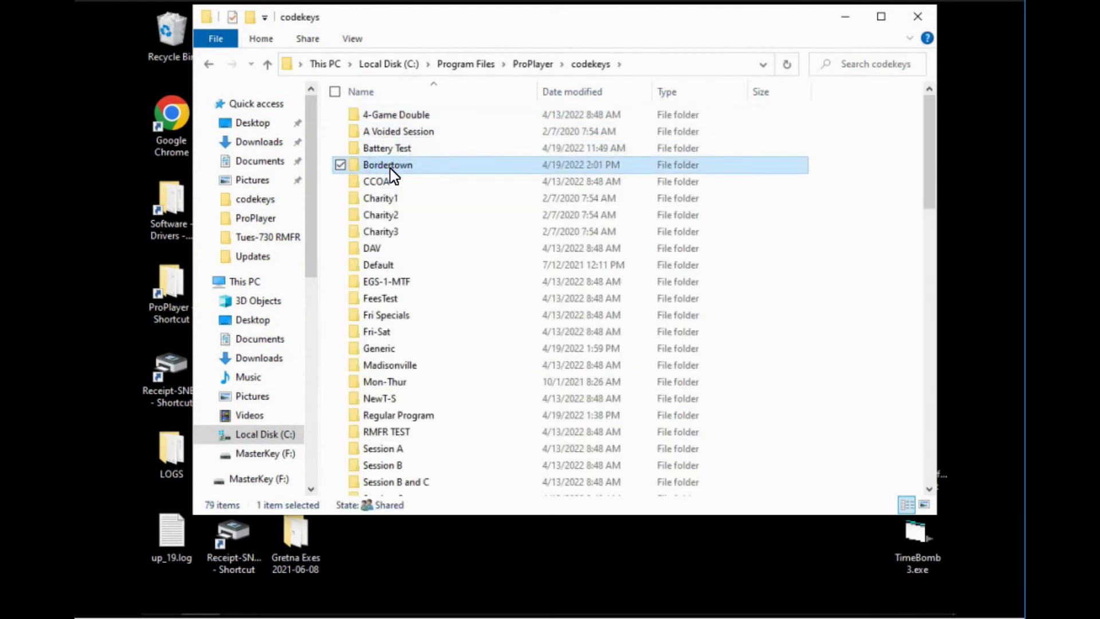
double_click(390, 172)
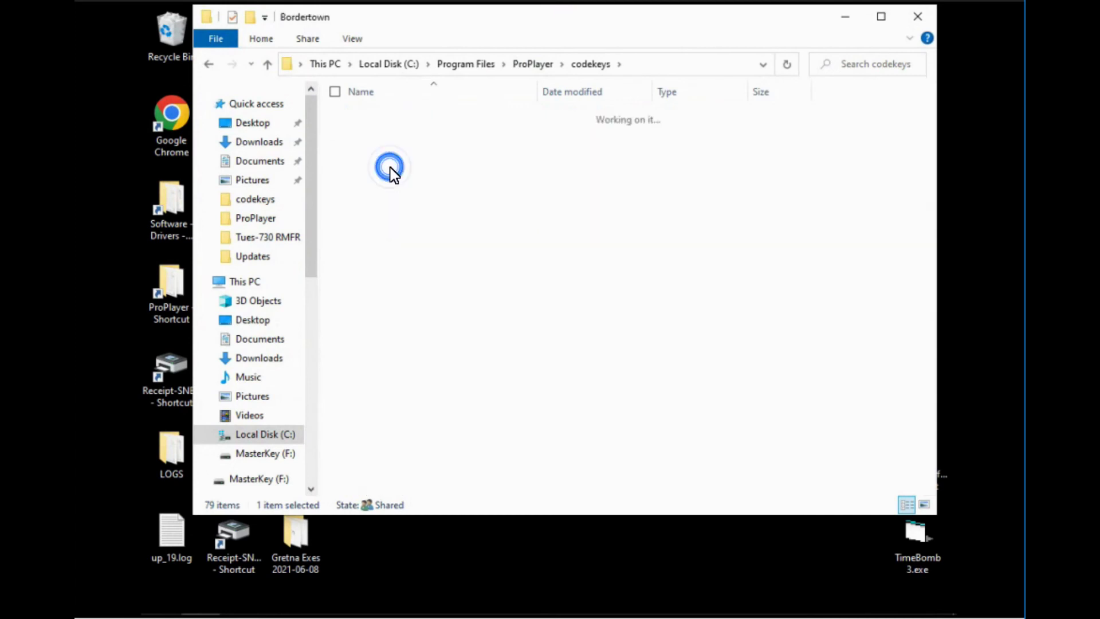
key("alt+Left")
left_click(399, 166)
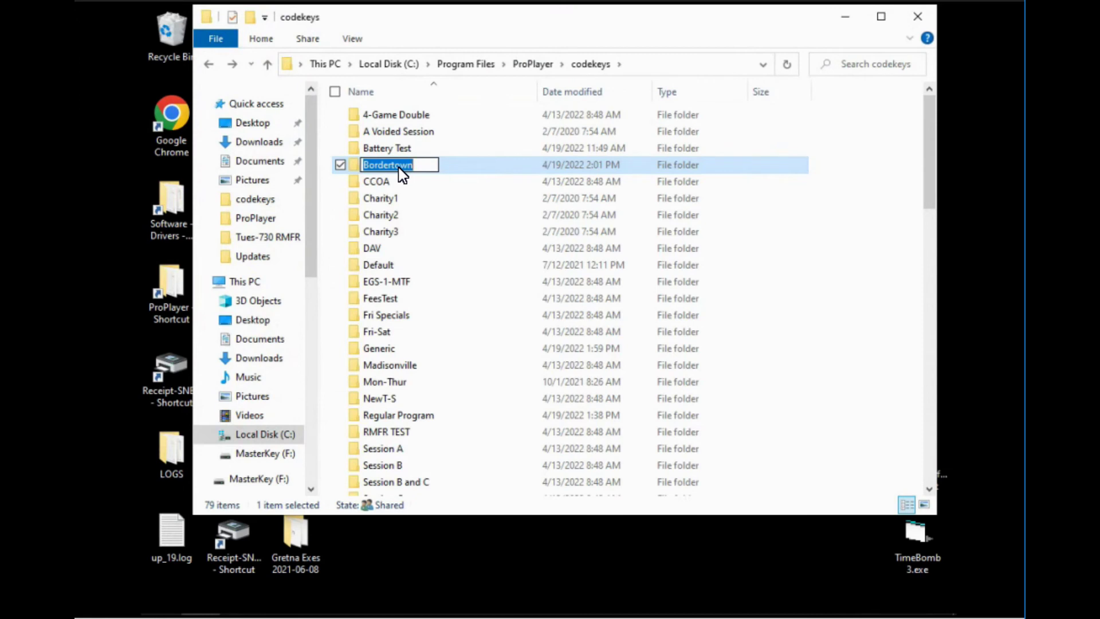
type("Demo Program")
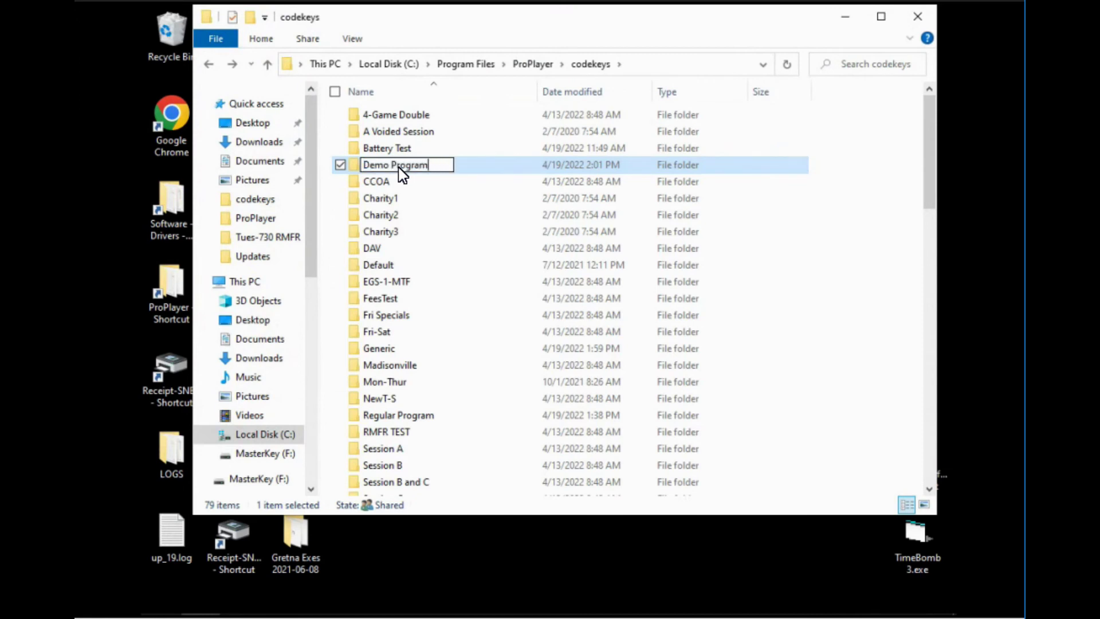
left_click(423, 185)
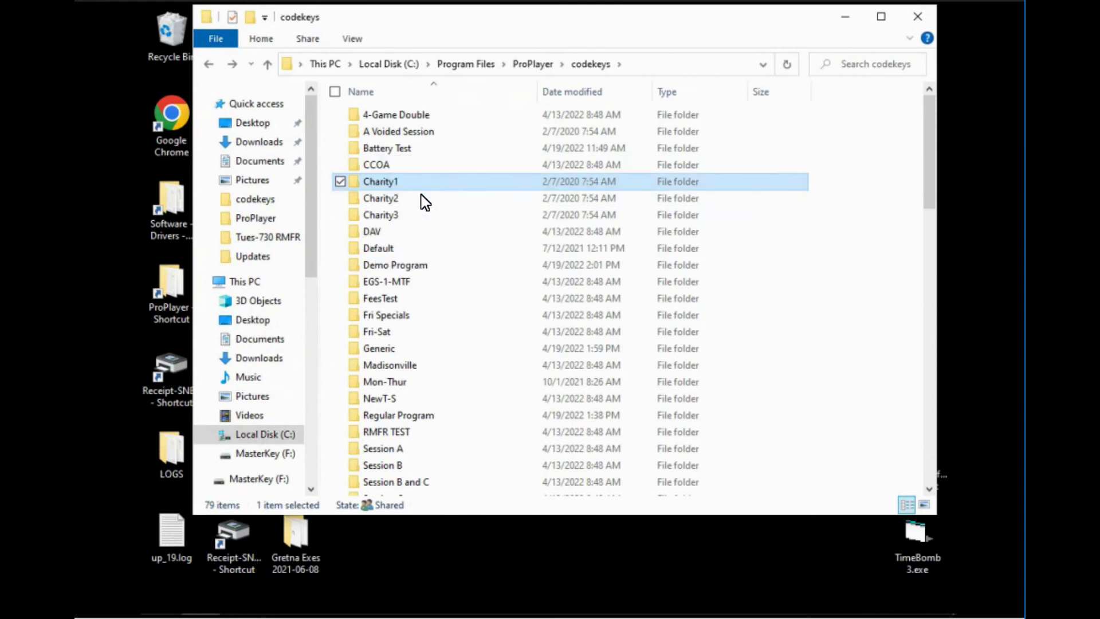
left_click(404, 266)
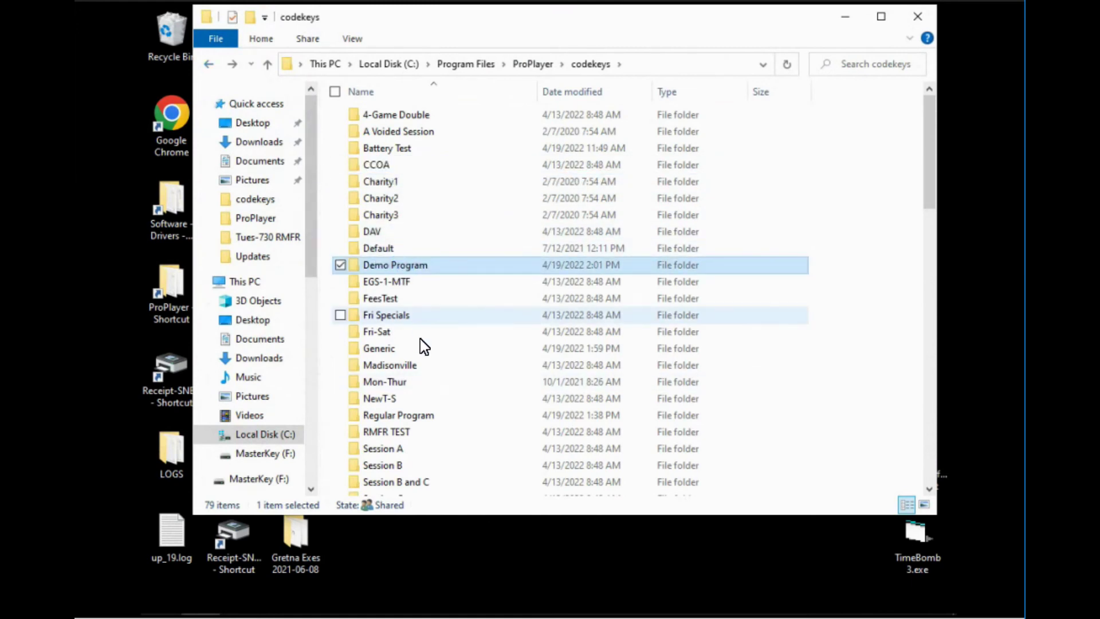
scroll(404, 364, "down", 2)
scroll(401, 361, "down", 9)
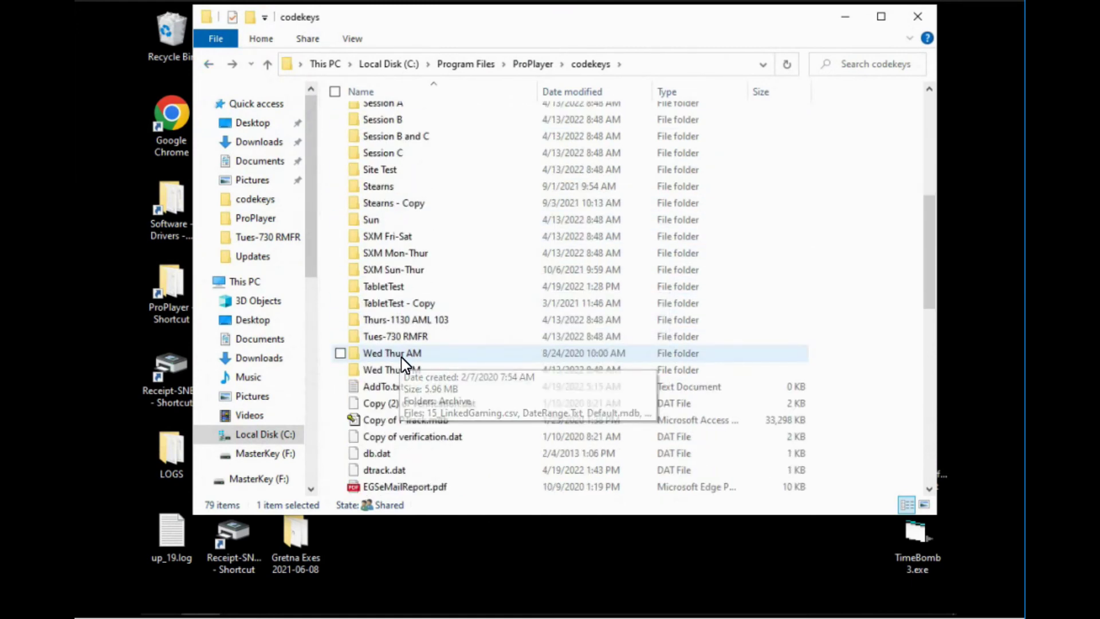
scroll(389, 422, "down", 2)
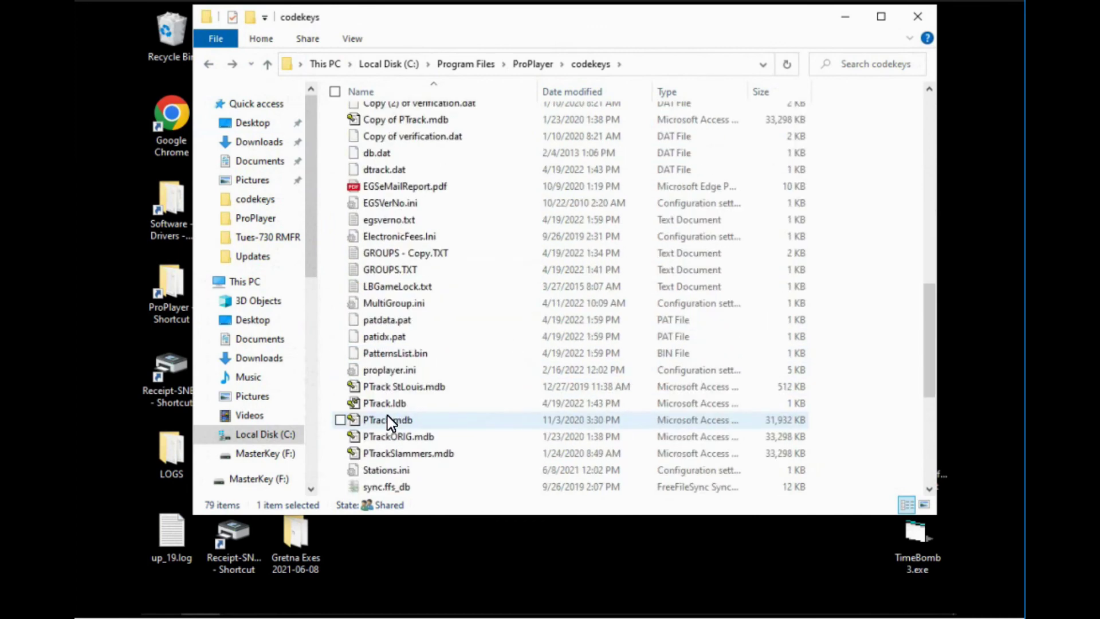
- Open GROUPS.TXT and overwrite each of the three Bordertown entries with 'Demo Program'
double_click(379, 270)
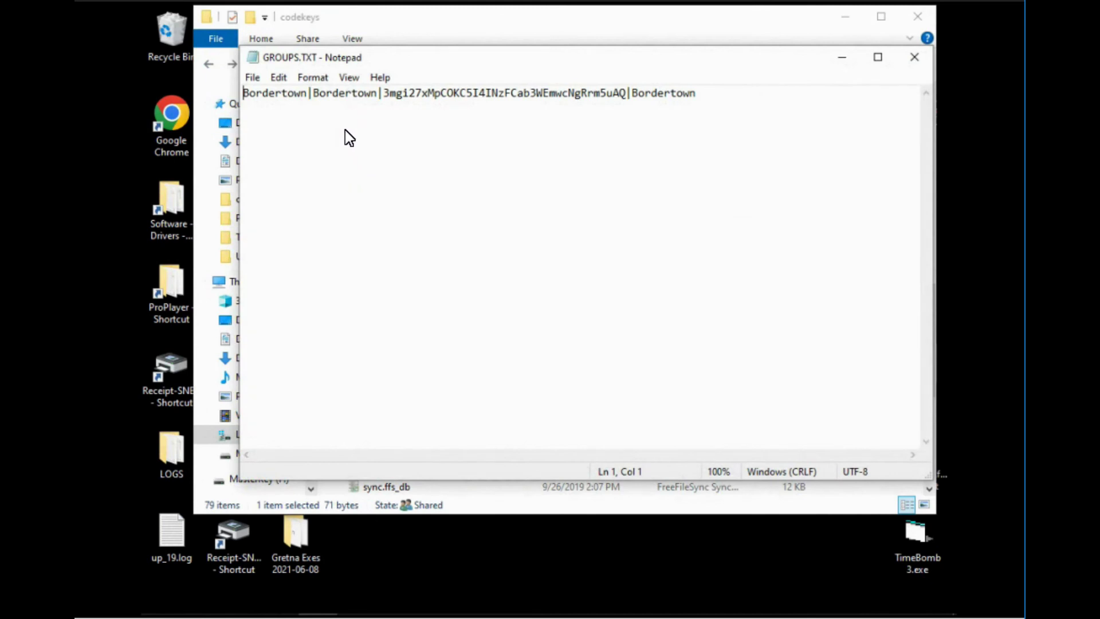
double_click(304, 93)
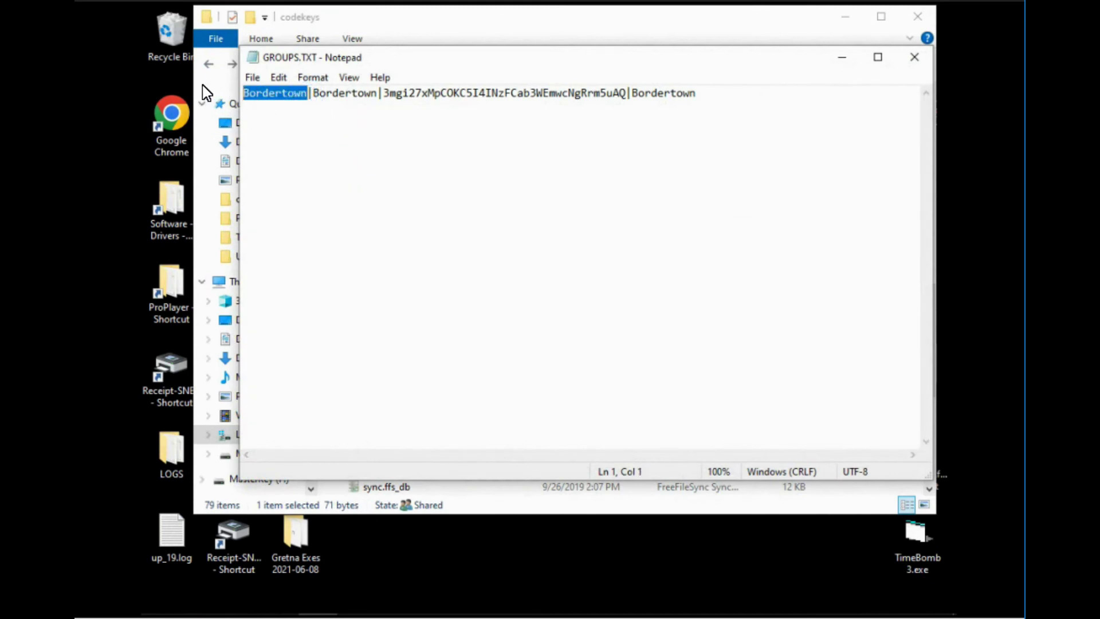
type("Demo ")
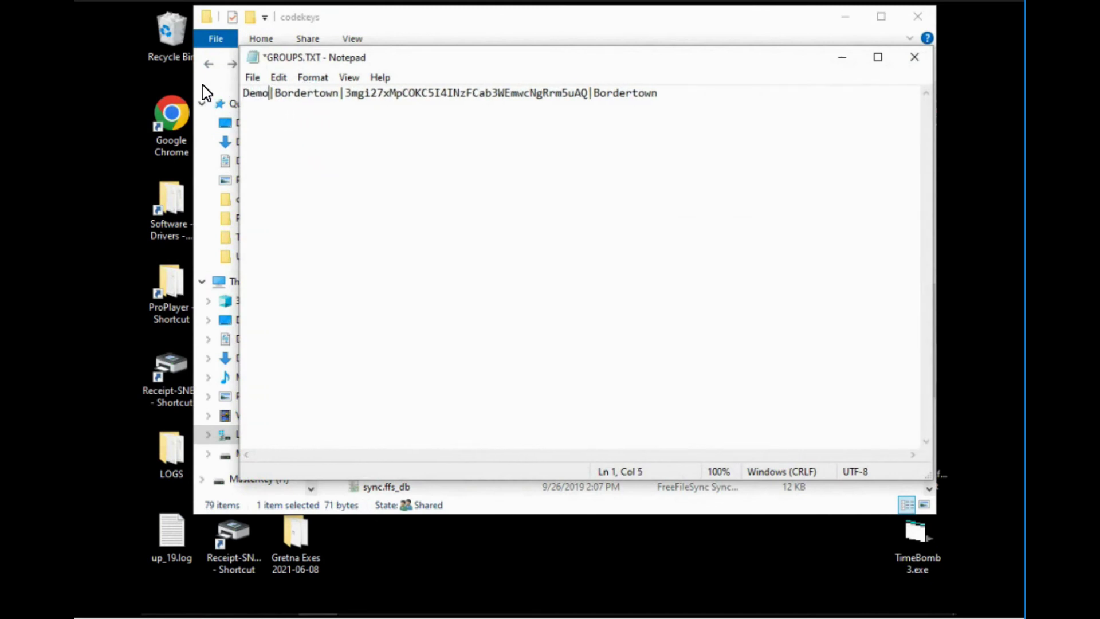
type("Program")
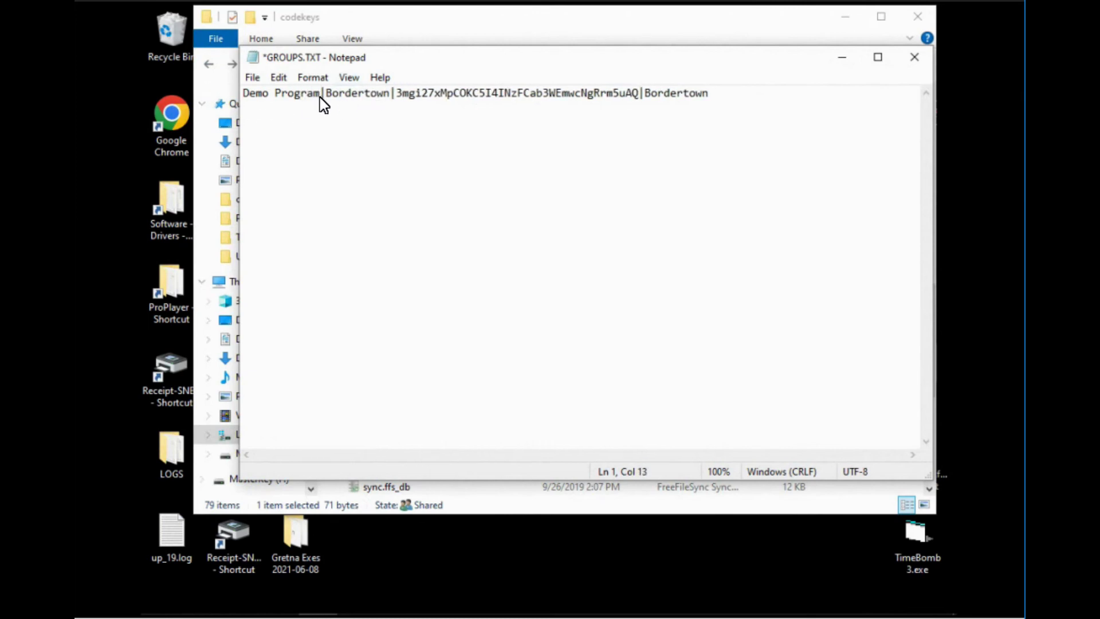
left_click_drag(327, 94, 386, 96)
type("Dempo")
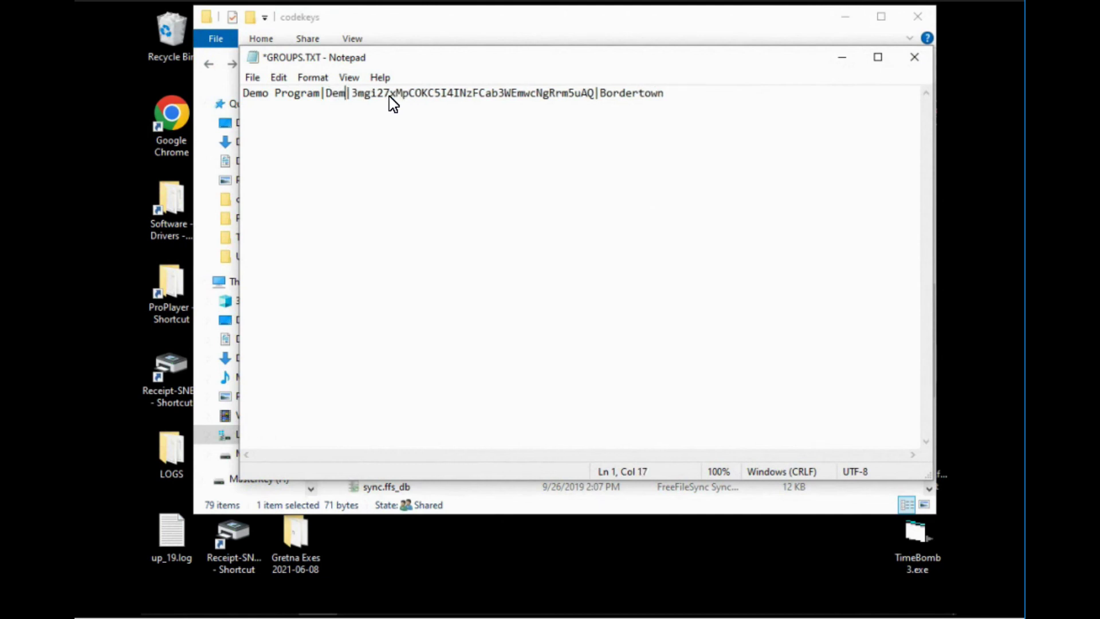
key("BackSpace")
key("BackSpace")
type("o Pr")
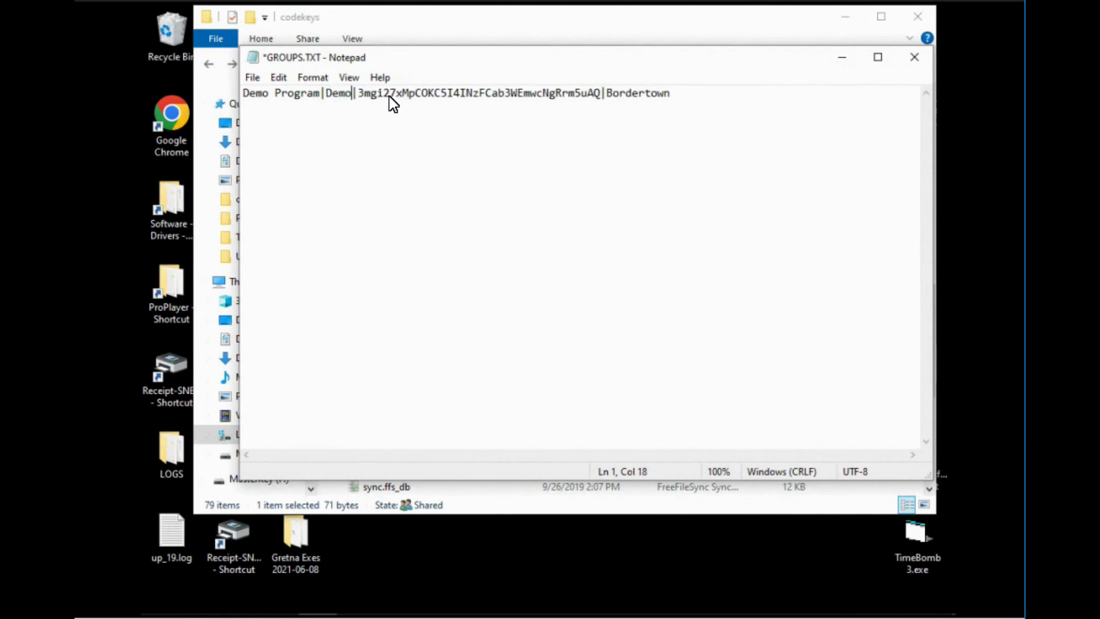
type("ogram")
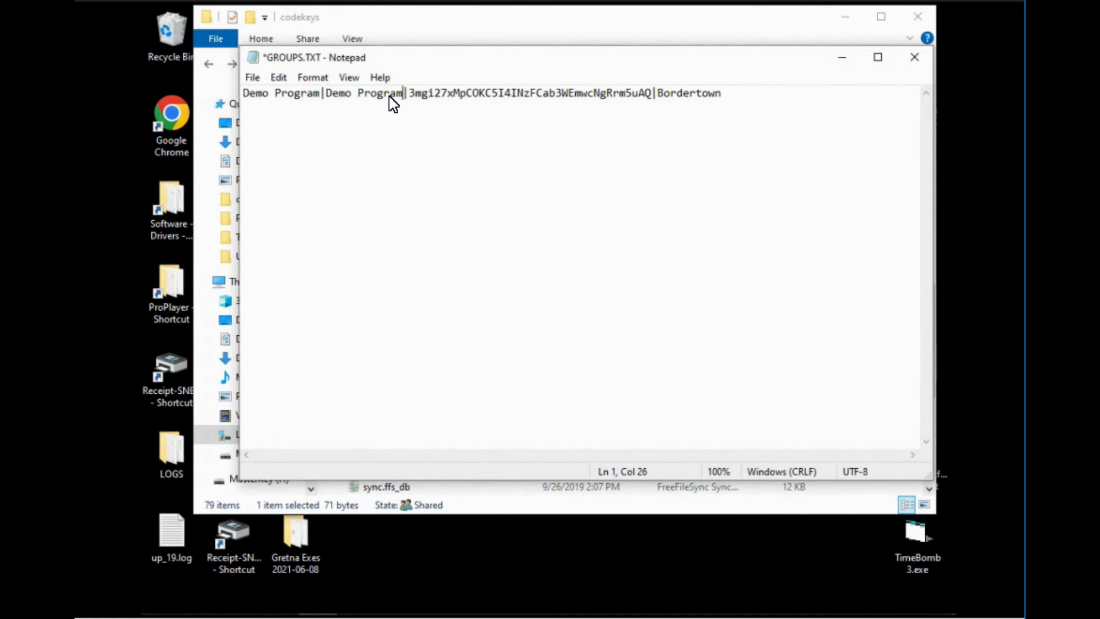
left_click_drag(727, 96, 659, 97)
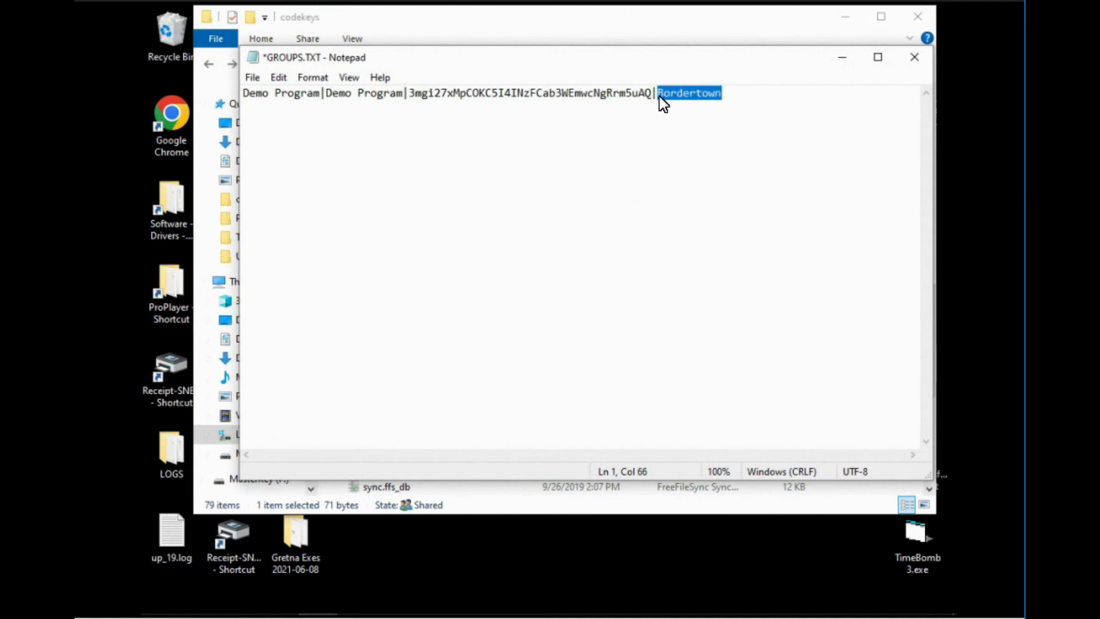
type("Dem")
type("Program")
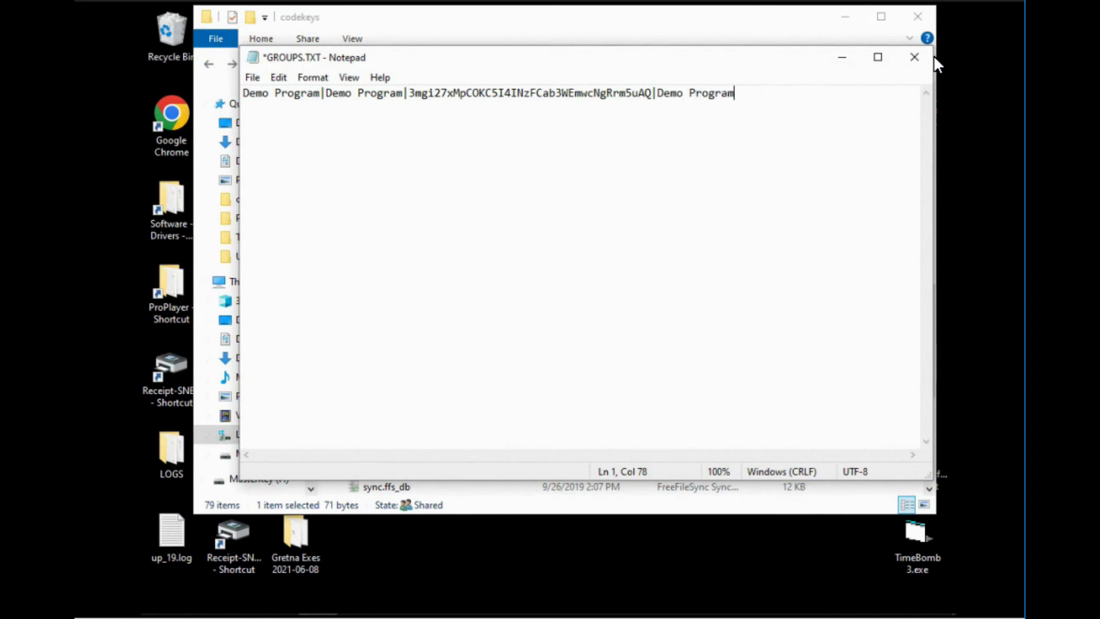
- Save GROUPS.TXT on closing, close the codekeys folder, and relaunch Electronic Game Solutions
left_click(914, 56)
left_click(507, 329)
left_click(916, 16)
double_click(936, 114)
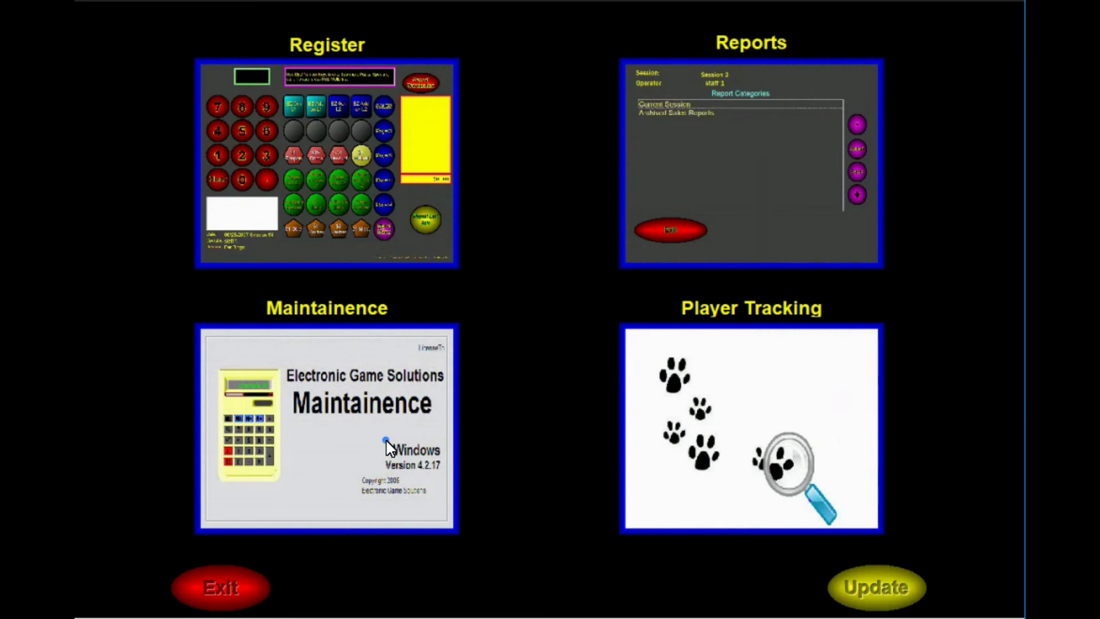
- Enter the Maintainence module using the master password
left_click(386, 443)
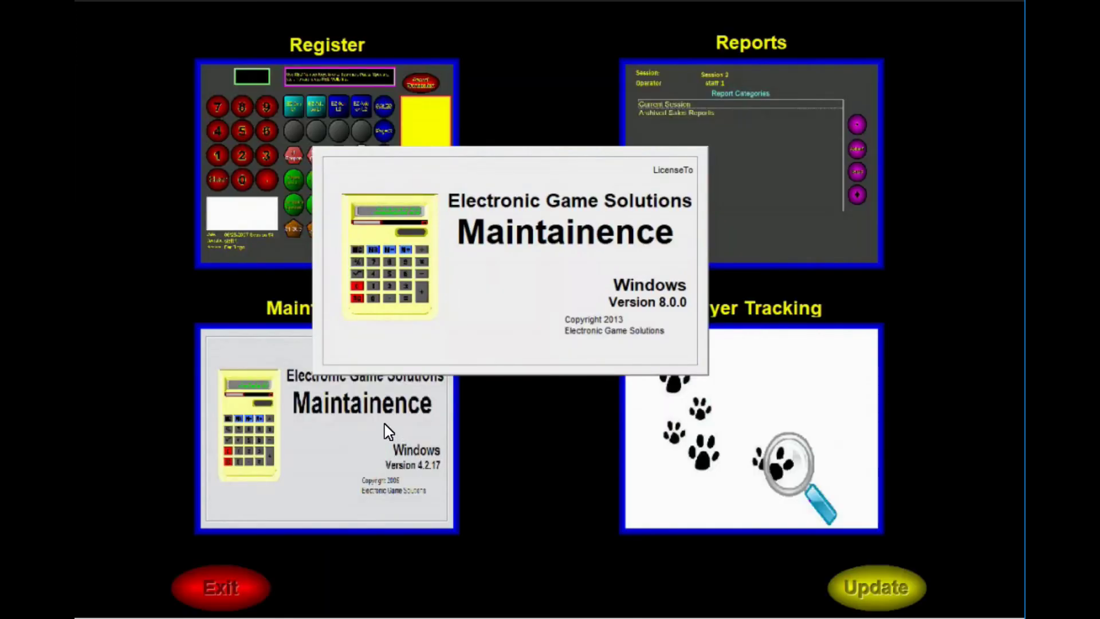
left_click(443, 262)
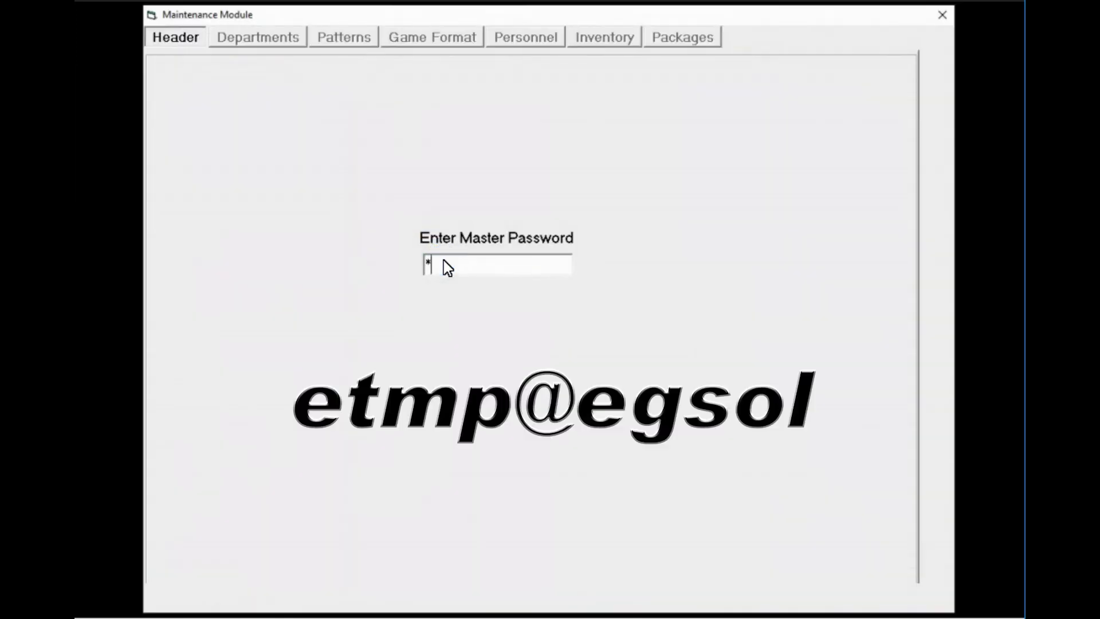
key("Return")
- Select the Demo Program session and load it with the organization password
left_click(345, 127)
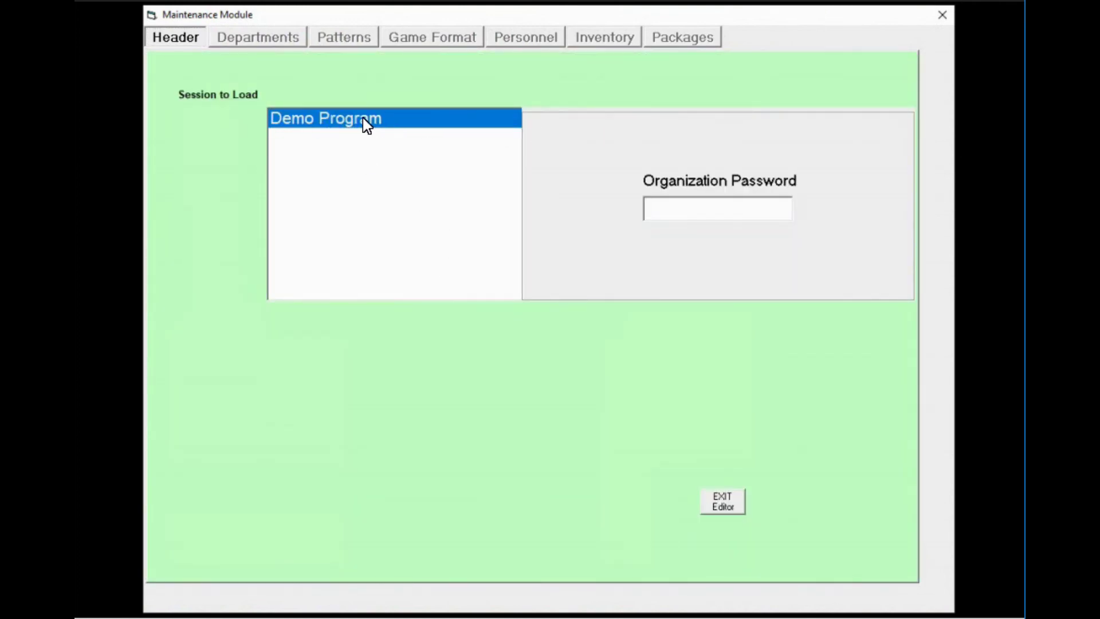
left_click(690, 213)
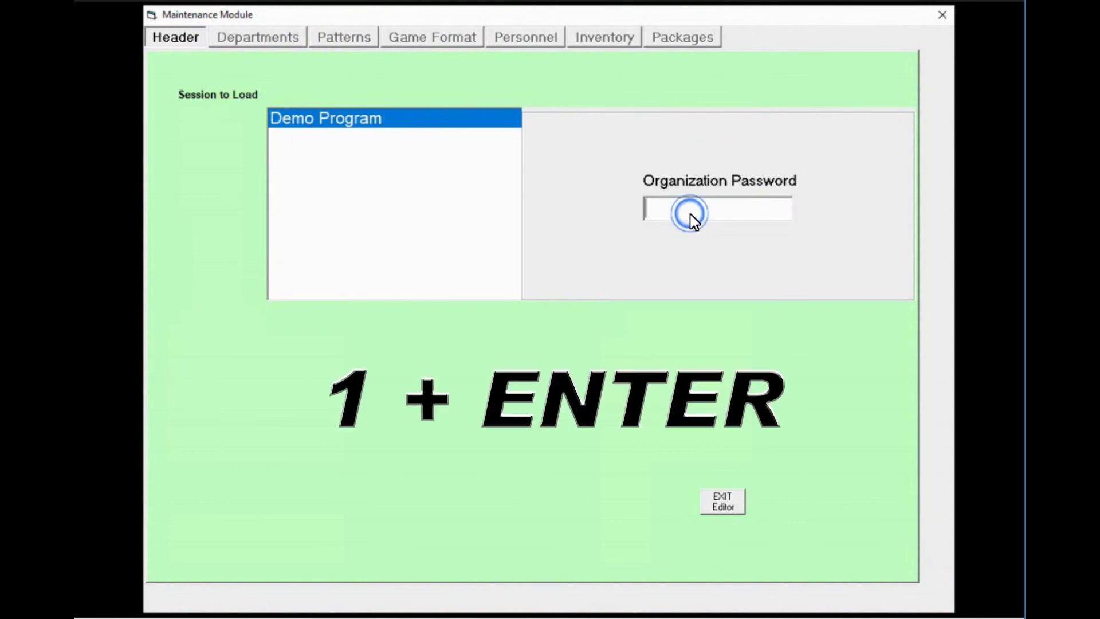
type("1")
key("Return")
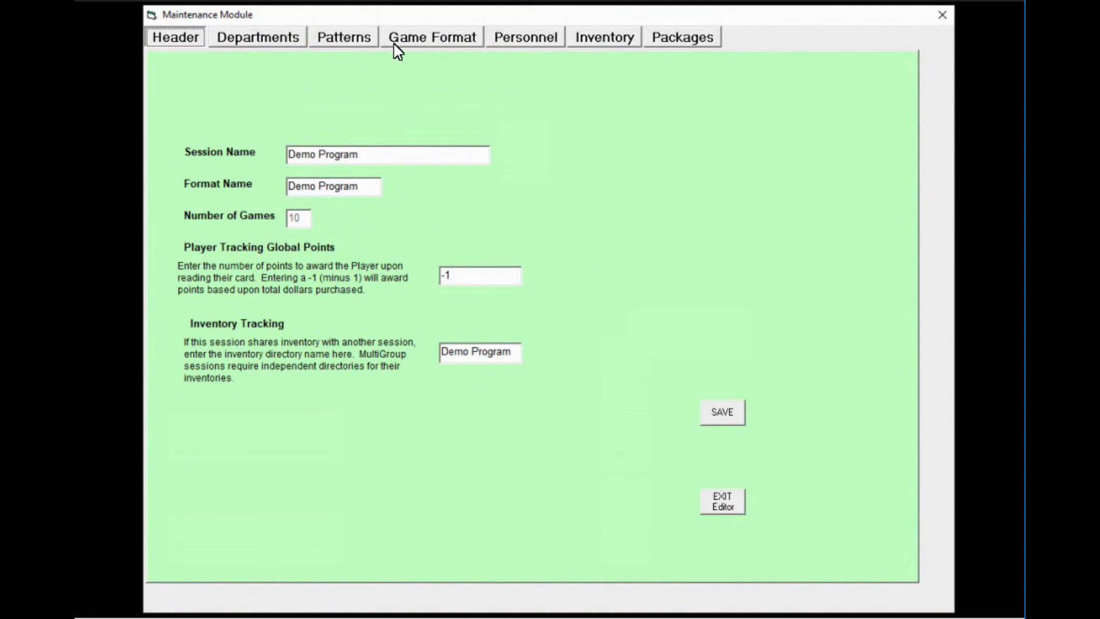
- Check Demo Program's ten-game format grid, go back to the Header, and exit the editor
left_click(463, 37)
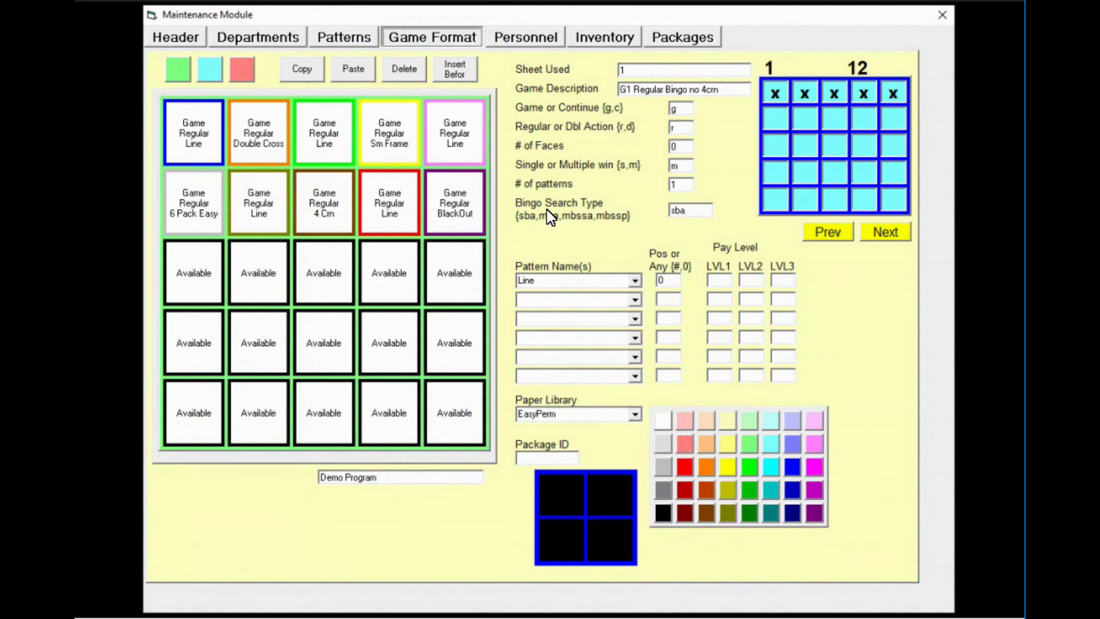
left_click(171, 43)
left_click(726, 512)
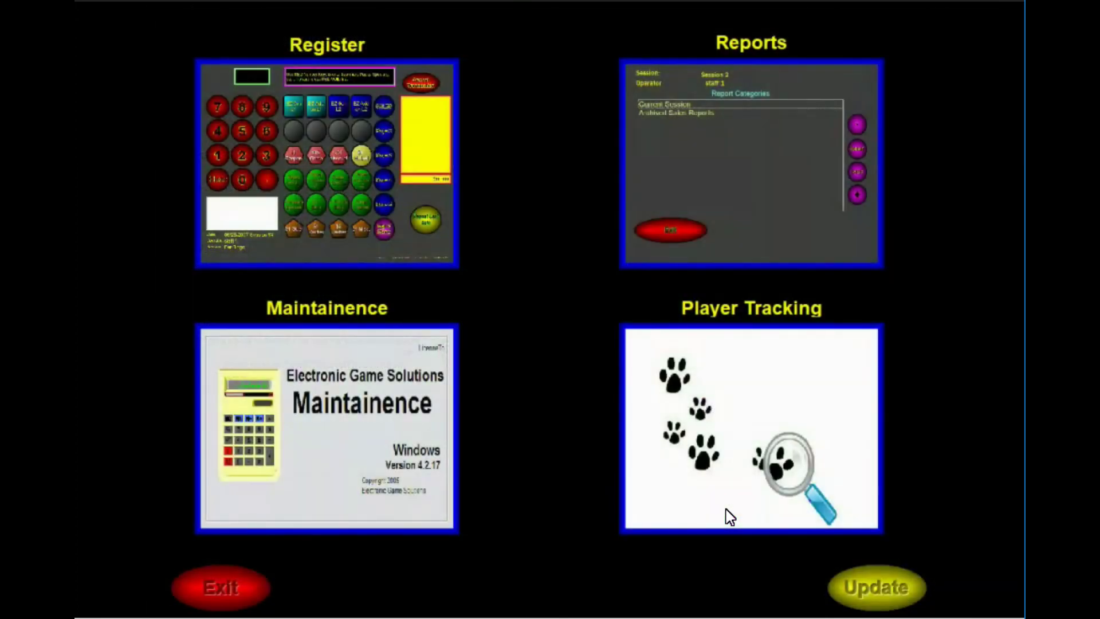